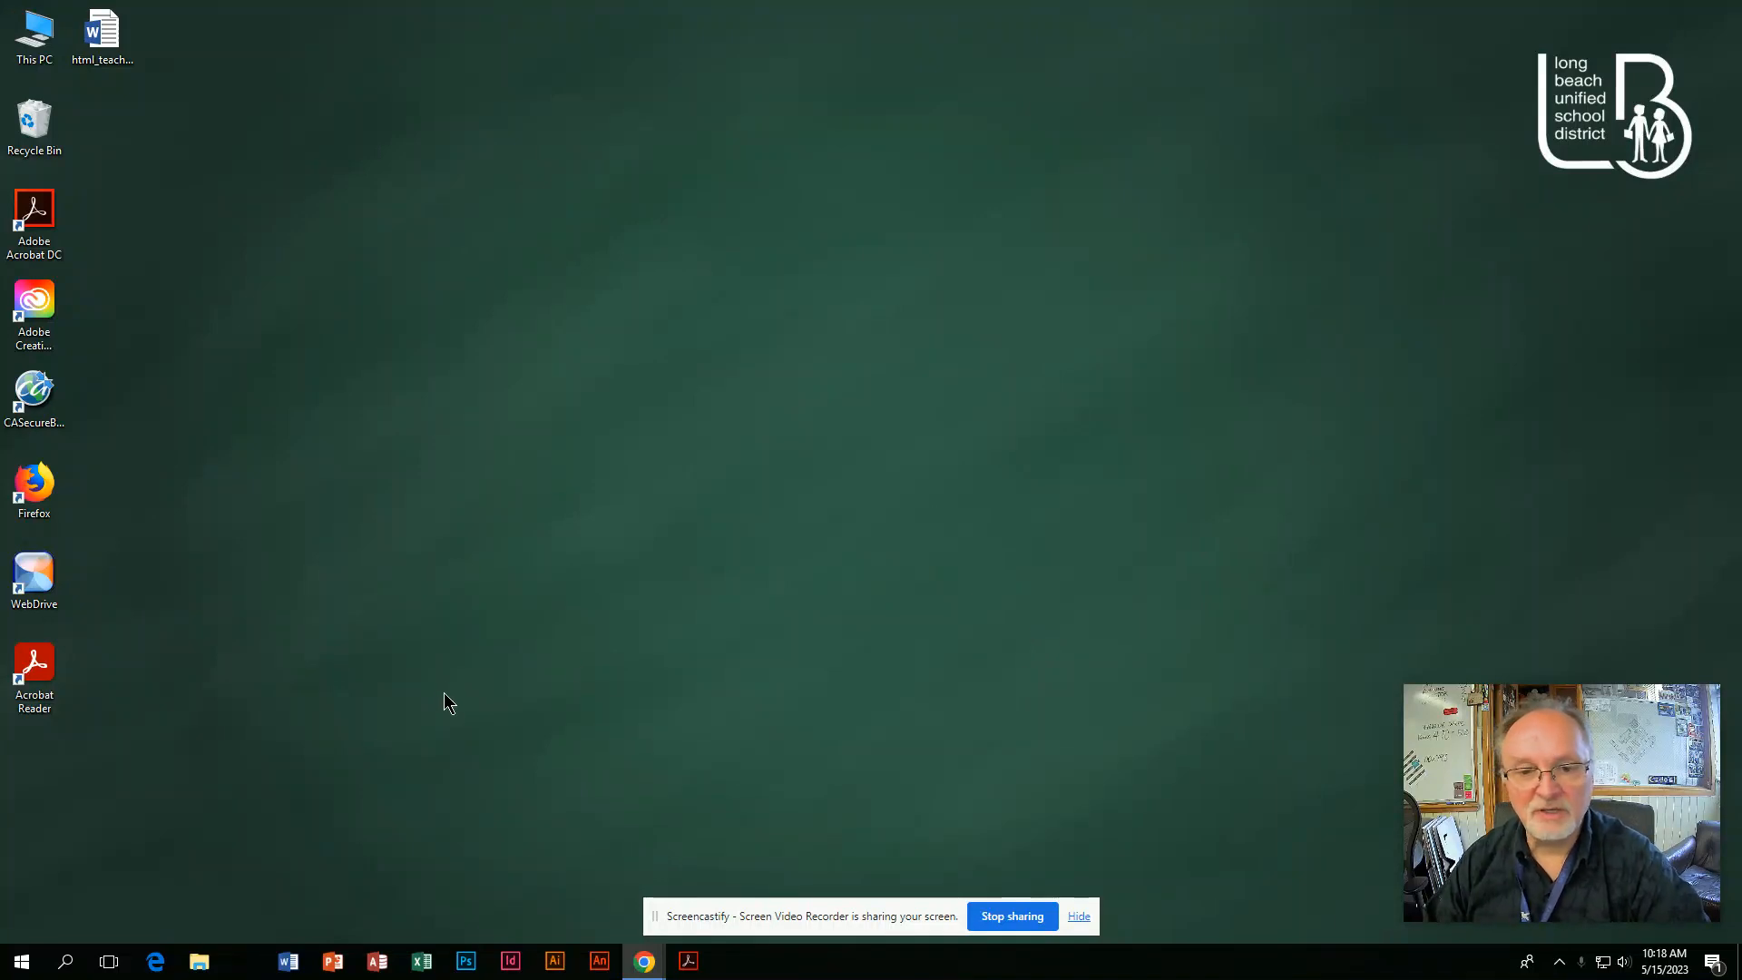
Step: In Access, examine the AuthorLastName and AuthorFirstName columns of the NewberyAwardWinnersT table in newbery_award_winners.accdb, and close the database
click(377, 960)
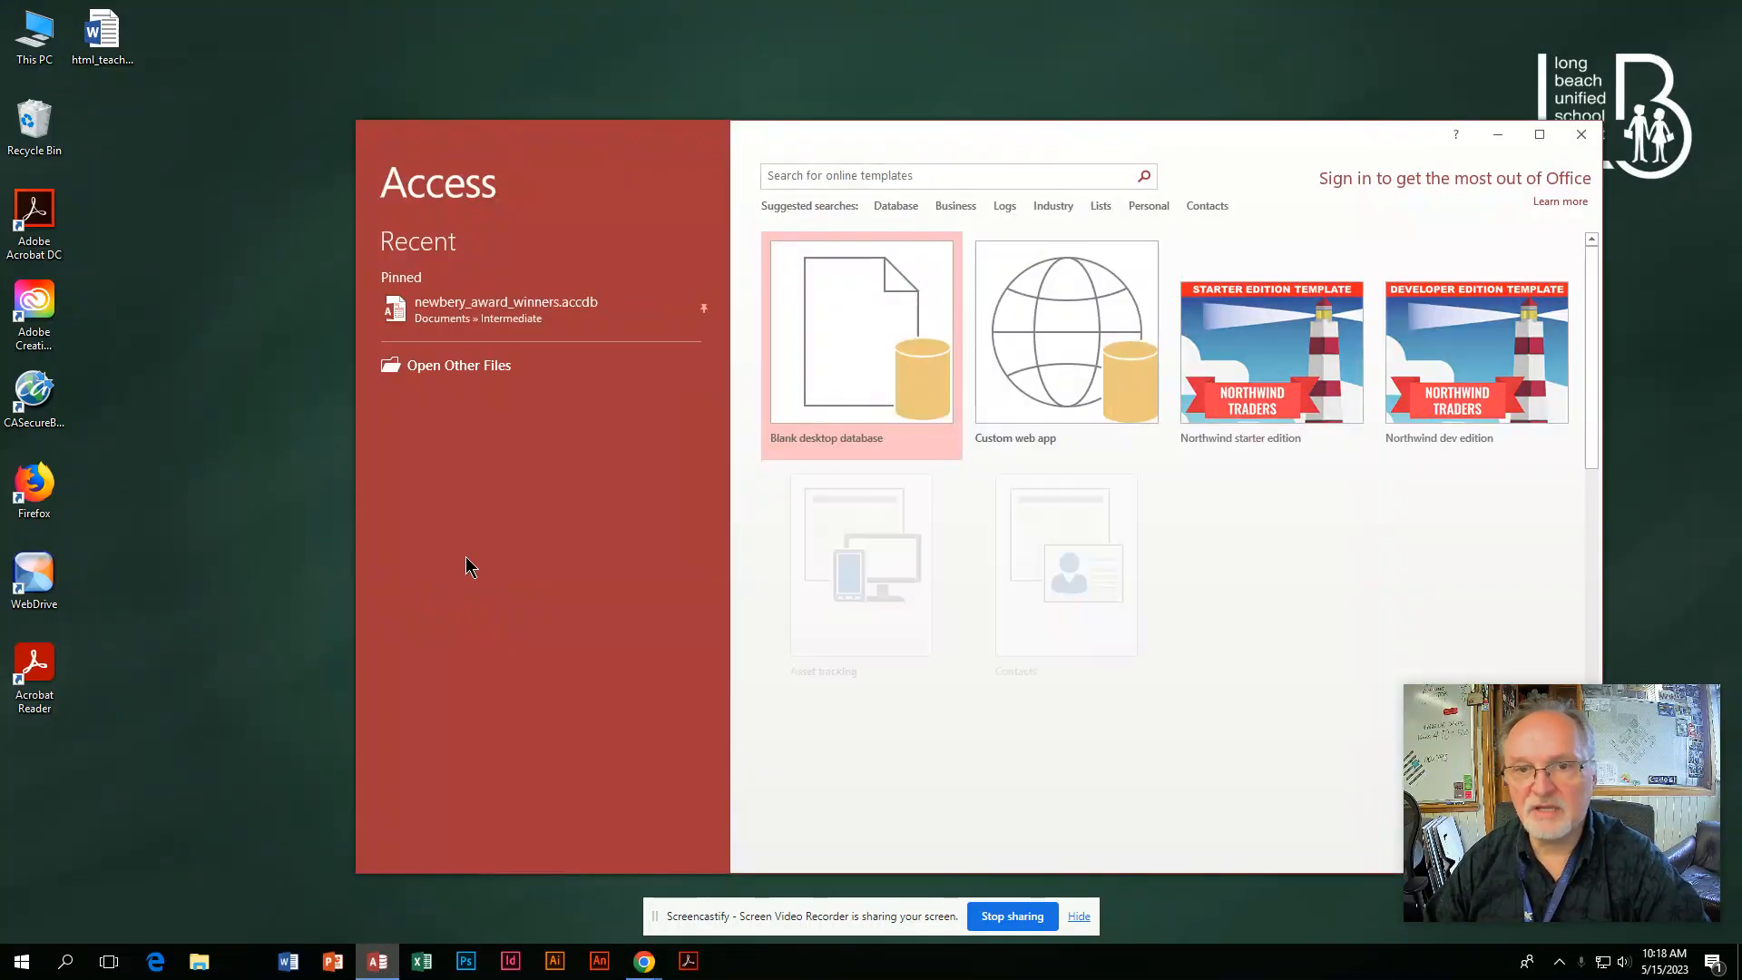
click(463, 307)
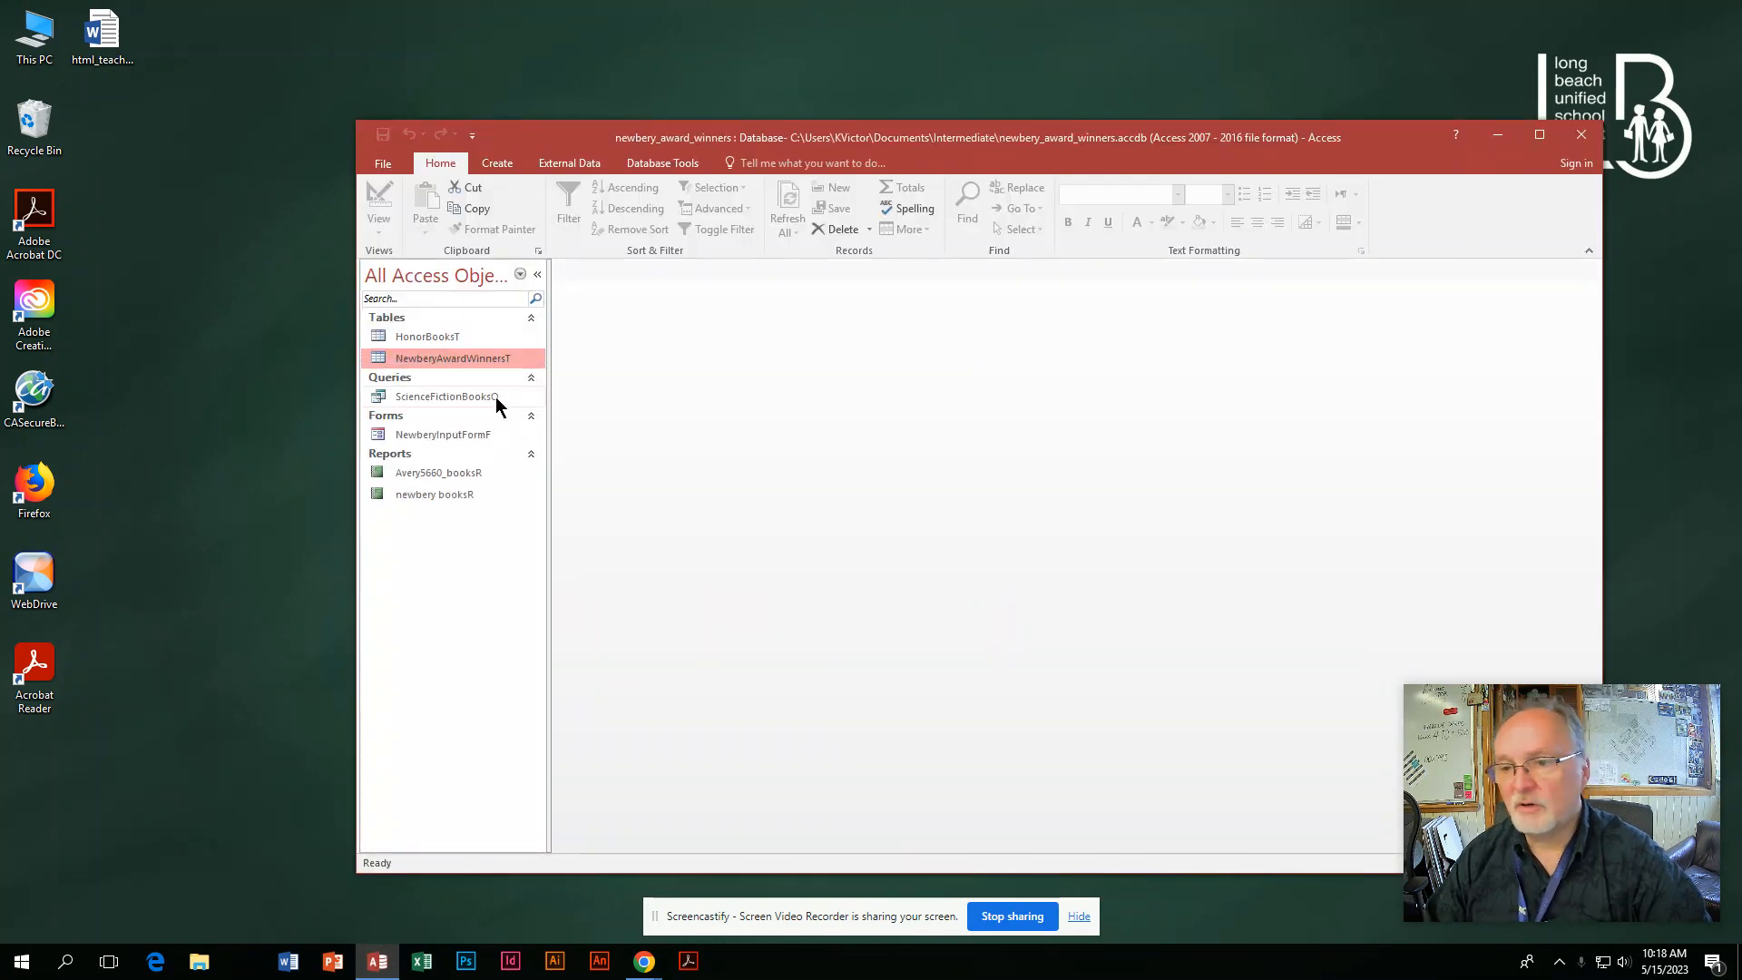
double_click(477, 363)
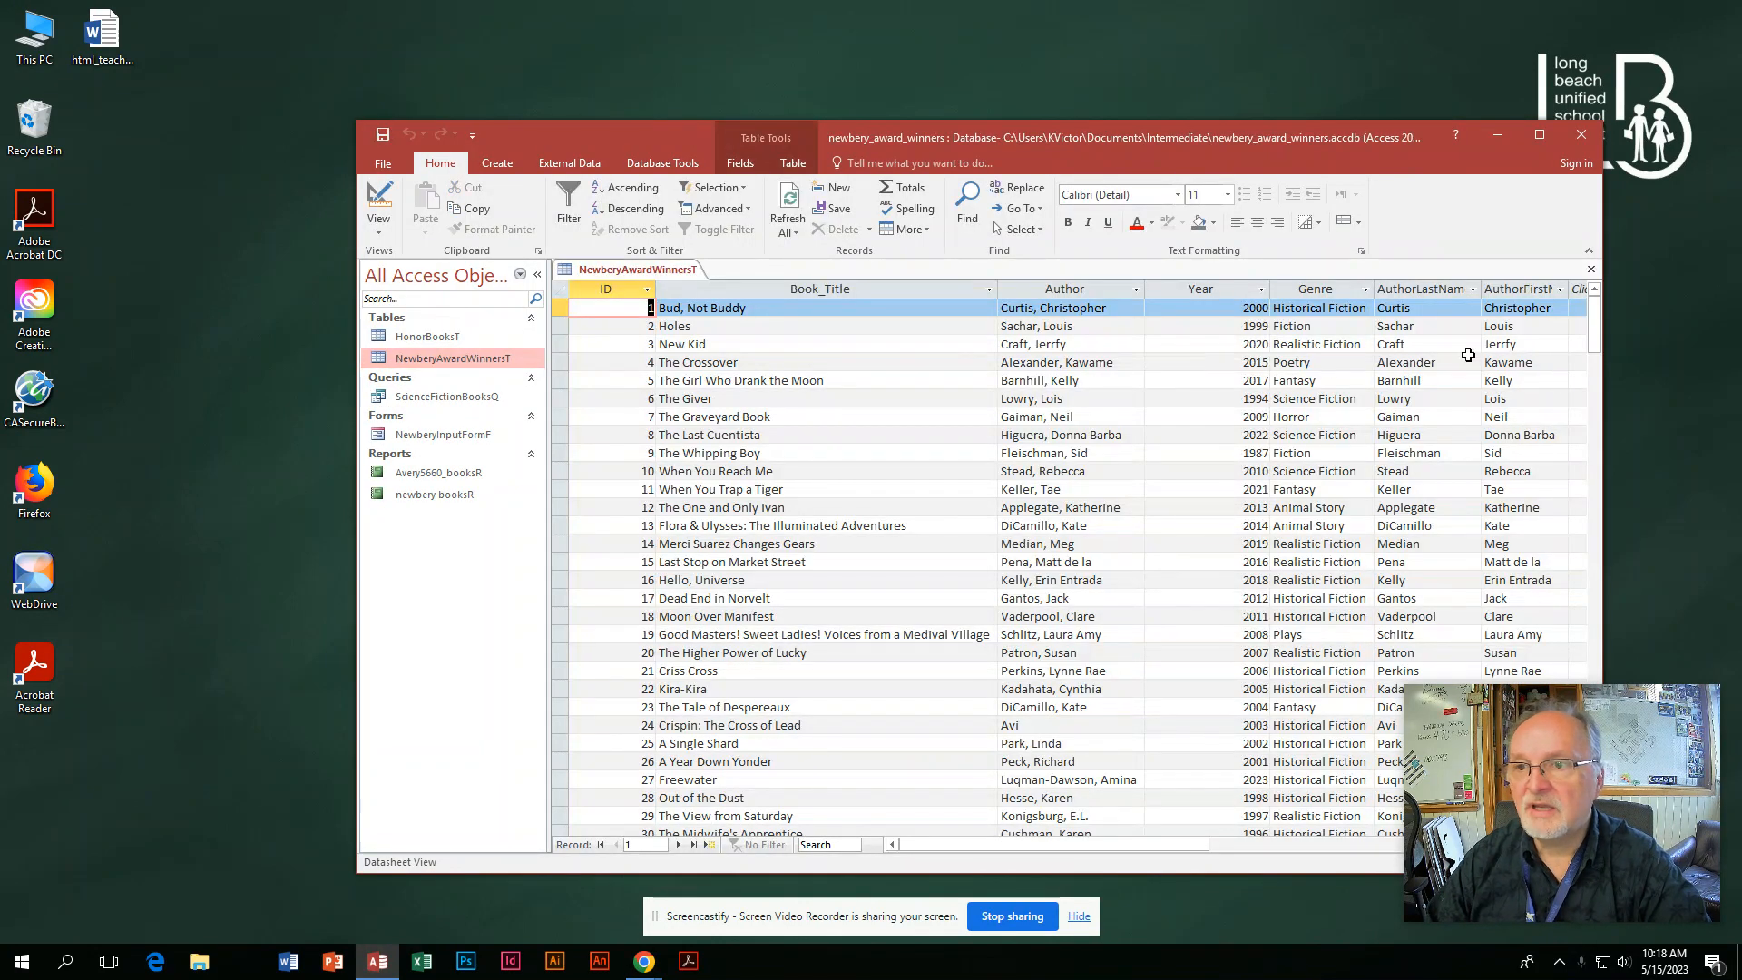
click(1405, 289)
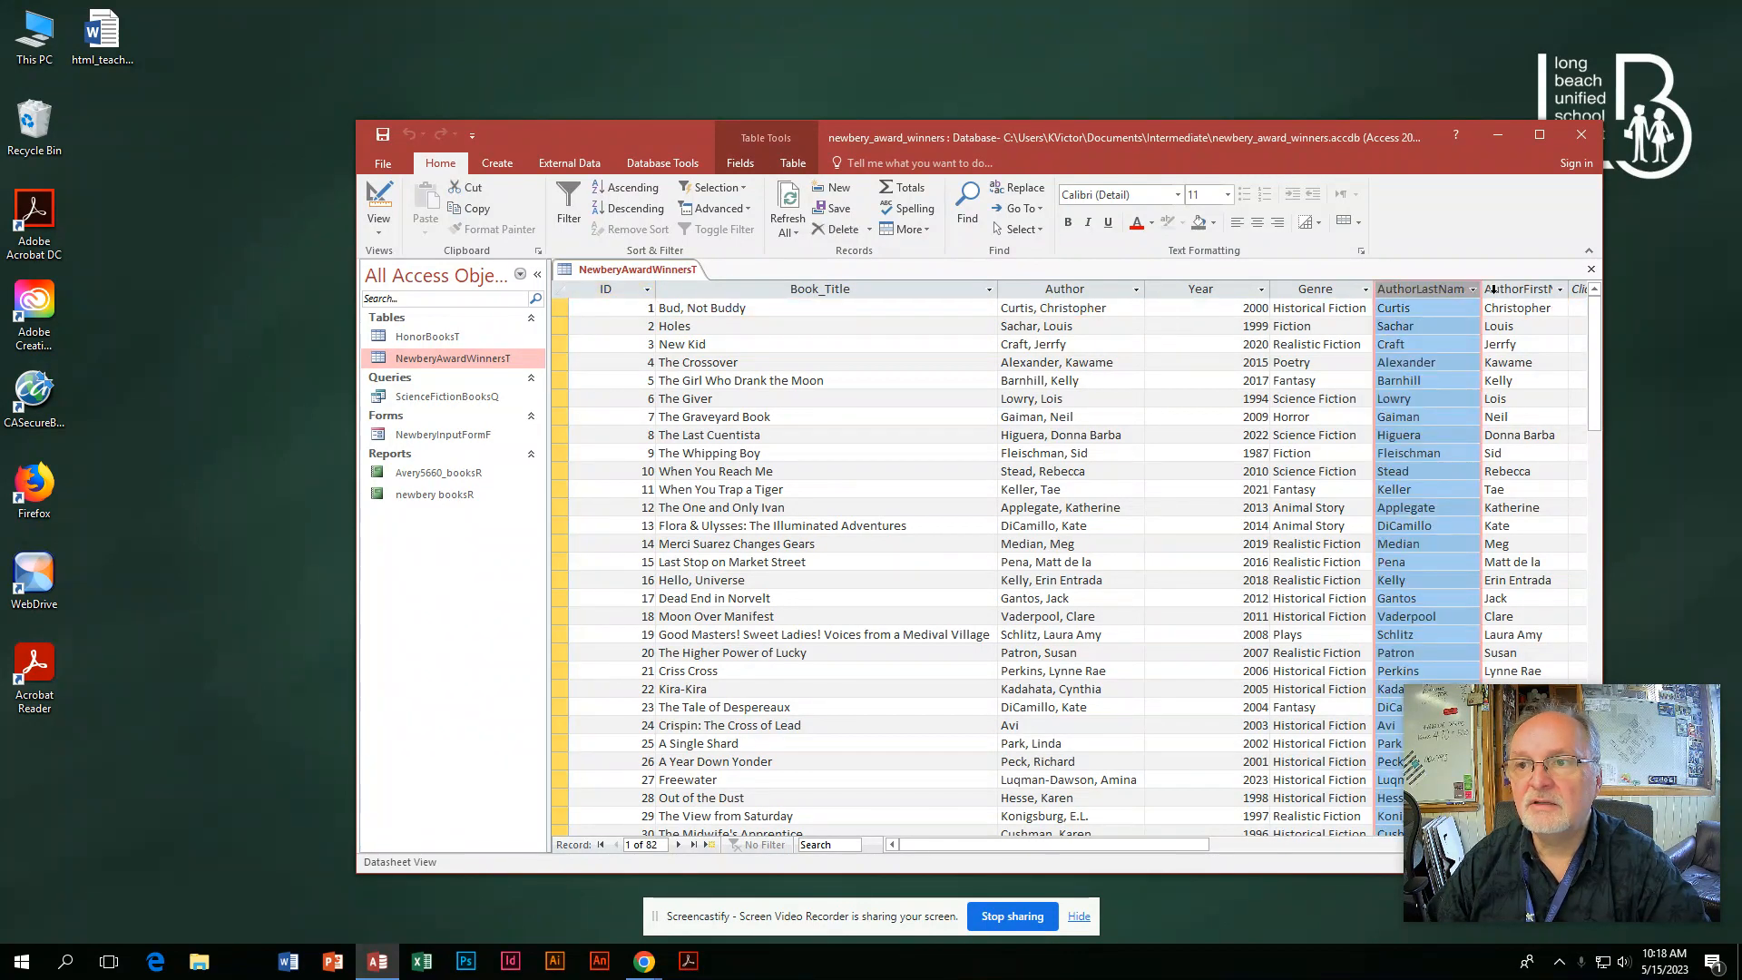
click(1503, 288)
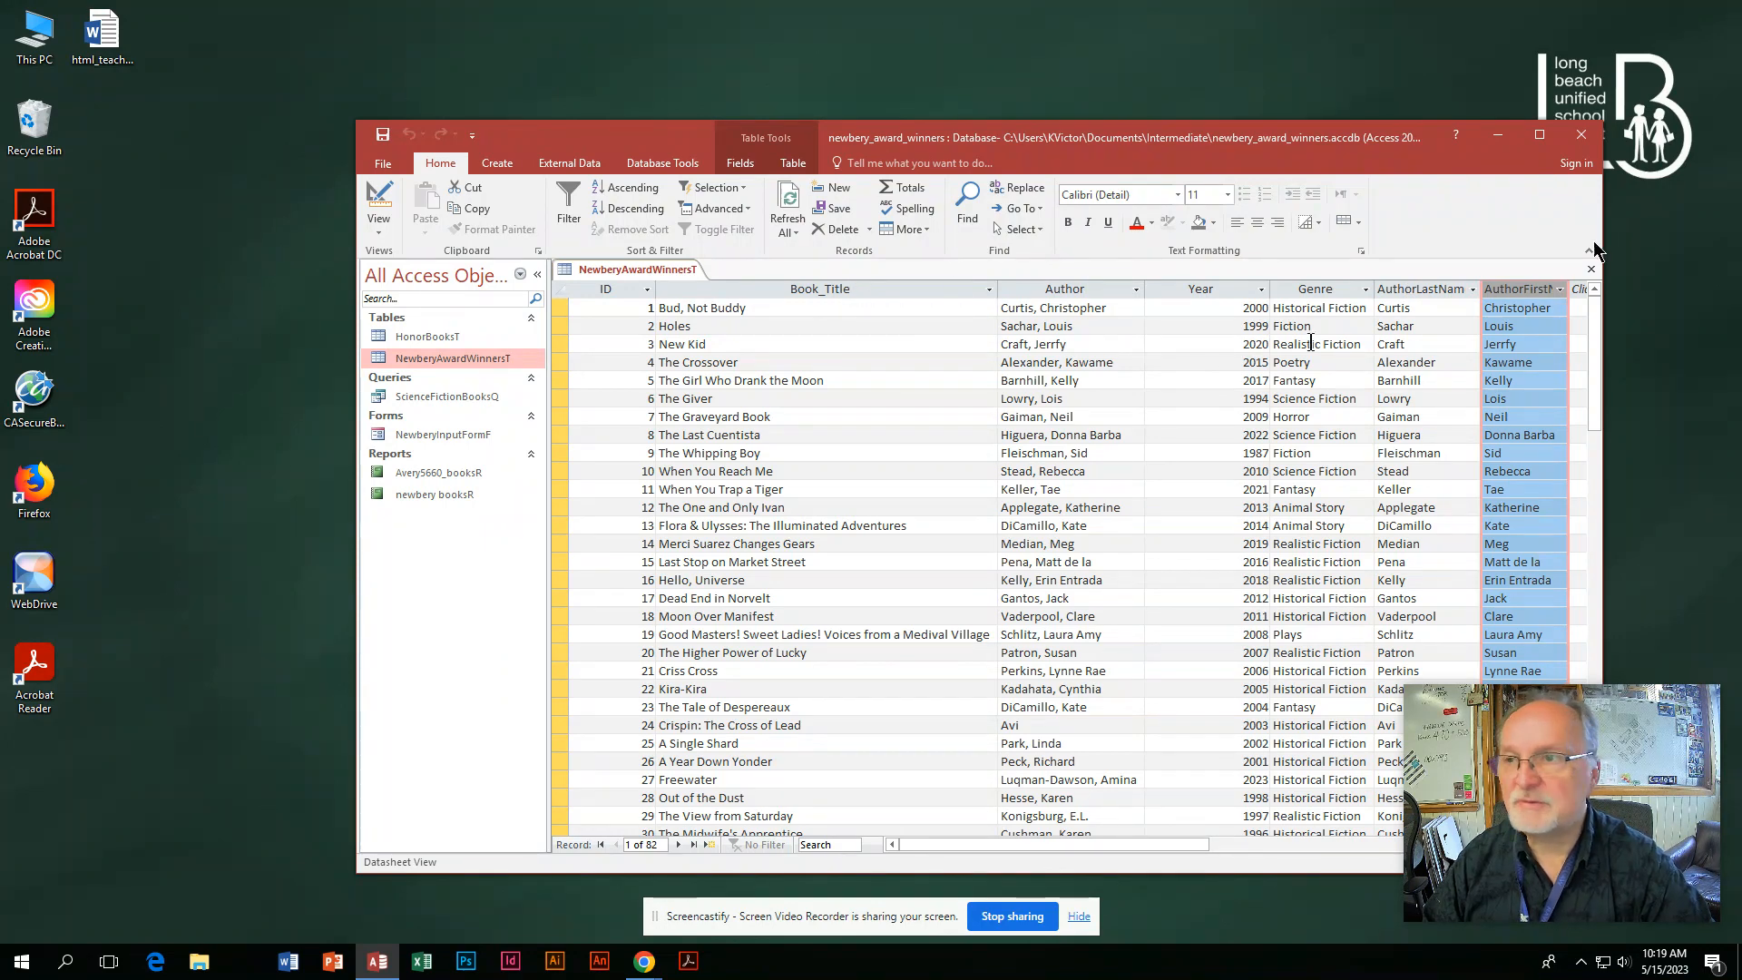
click(1587, 144)
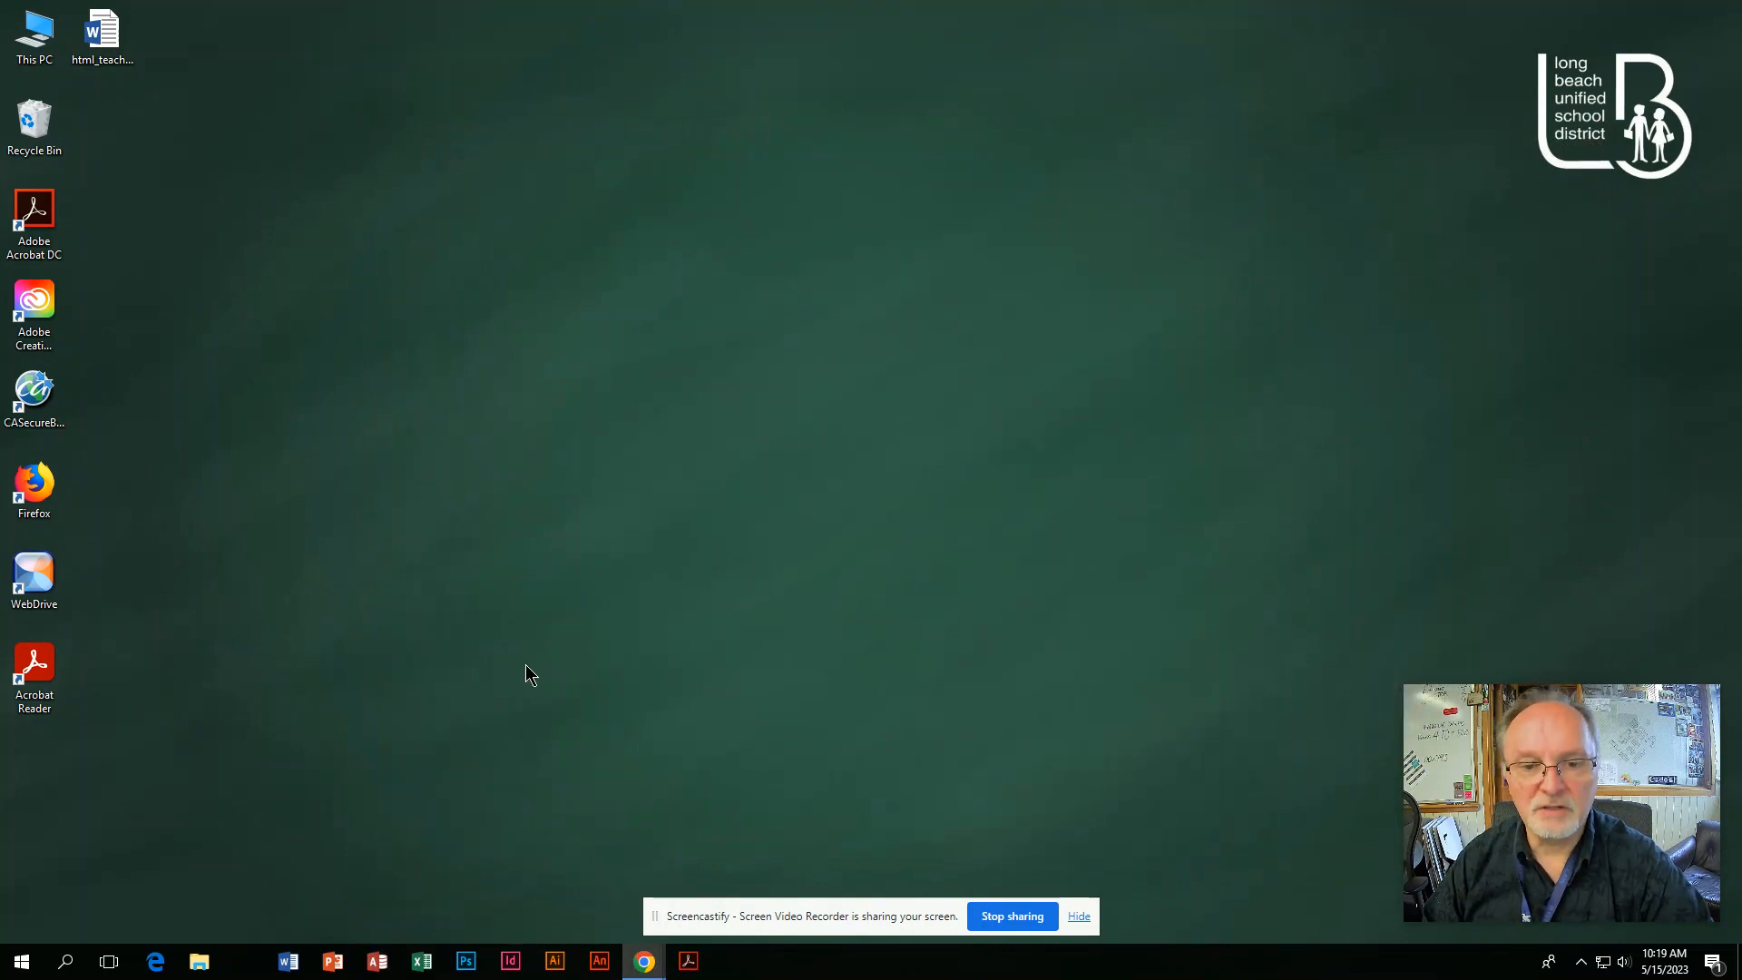
Step: Switch to Word, open author_letter.docx and select the recipient's full name in the salutation
click(288, 962)
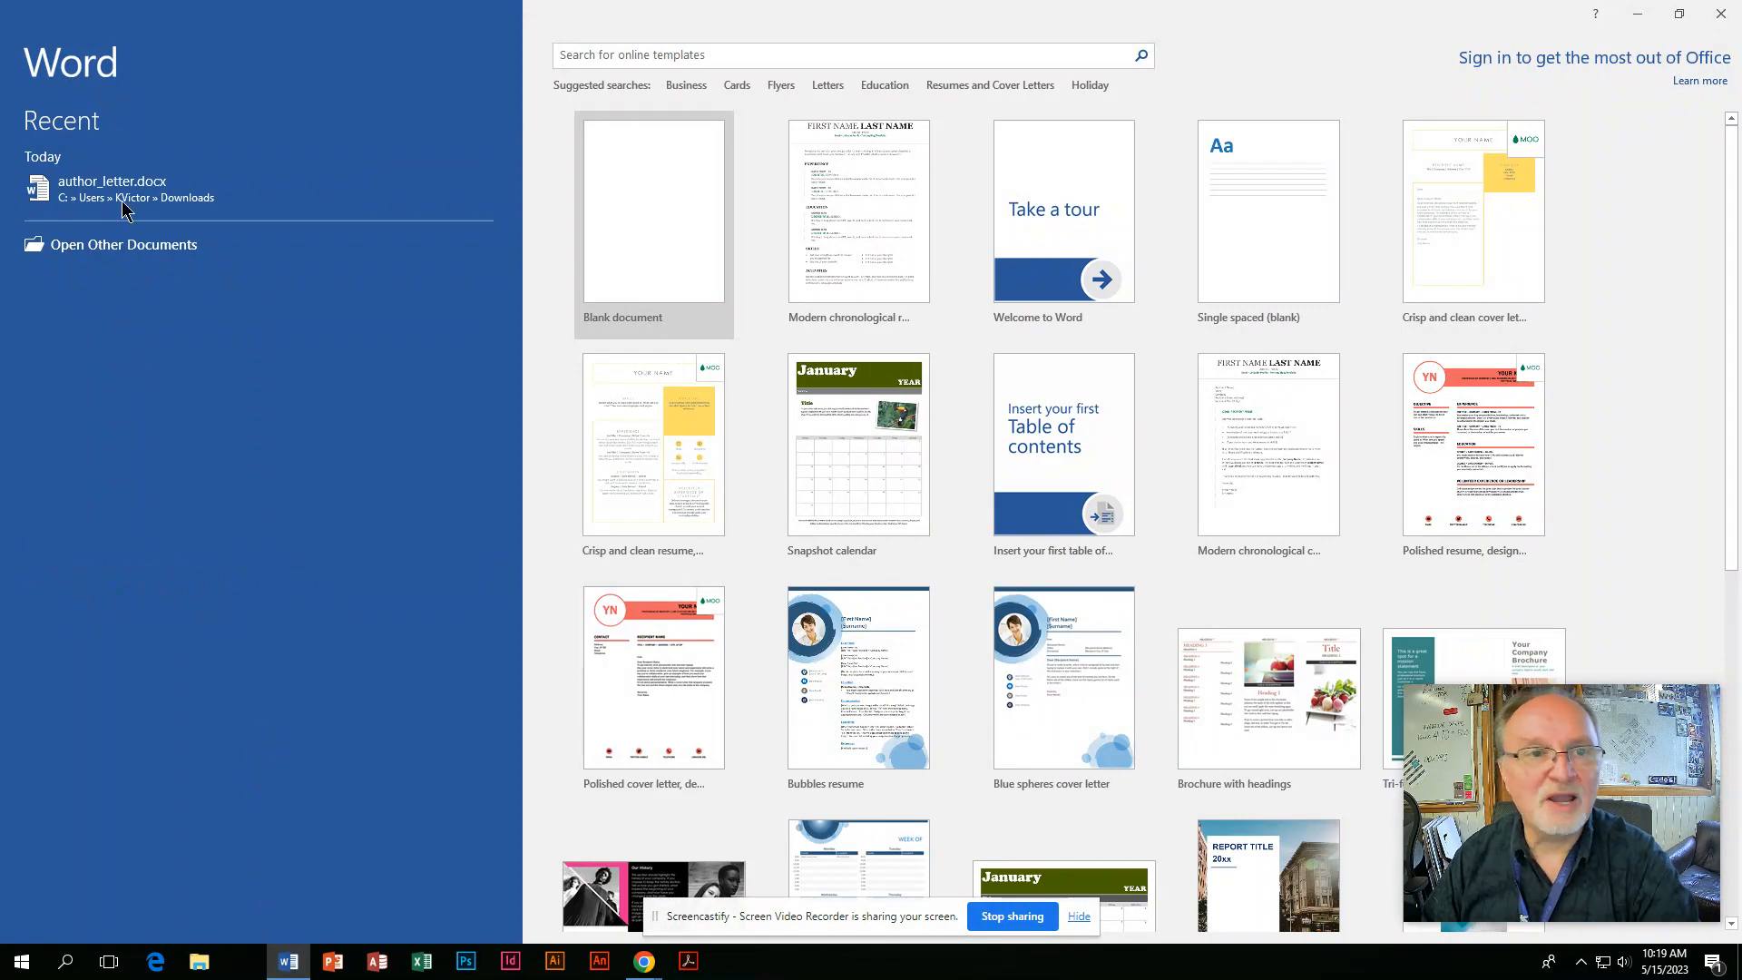
click(122, 193)
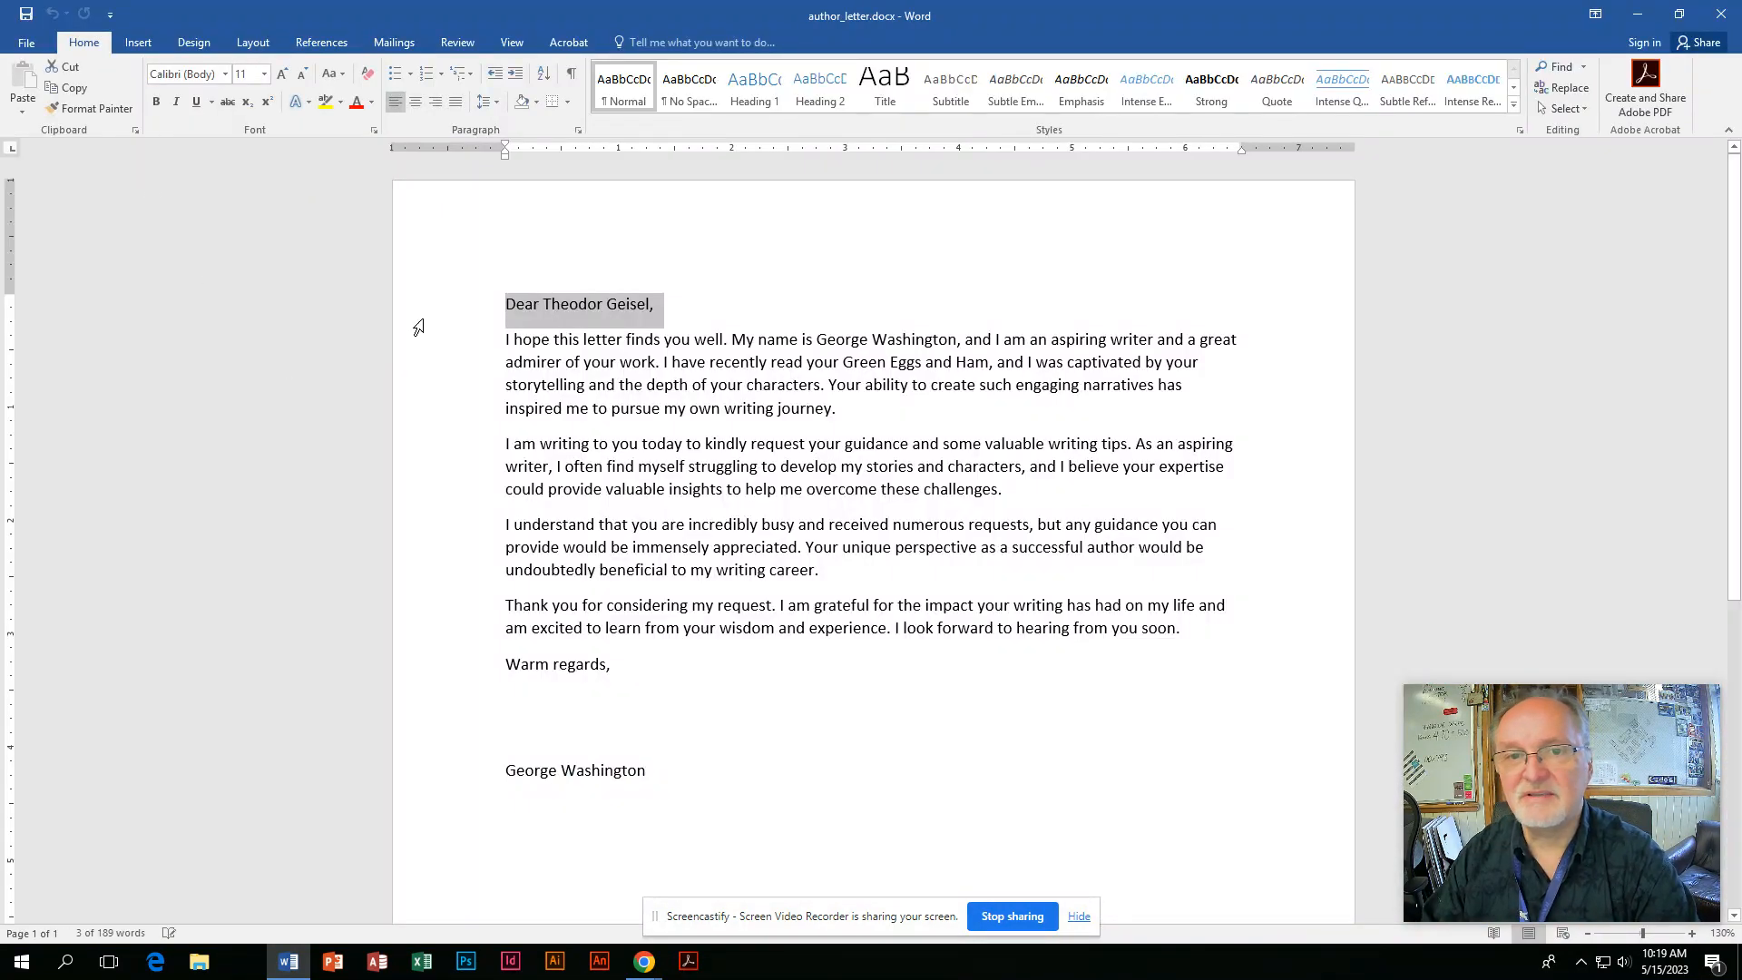
click(544, 305)
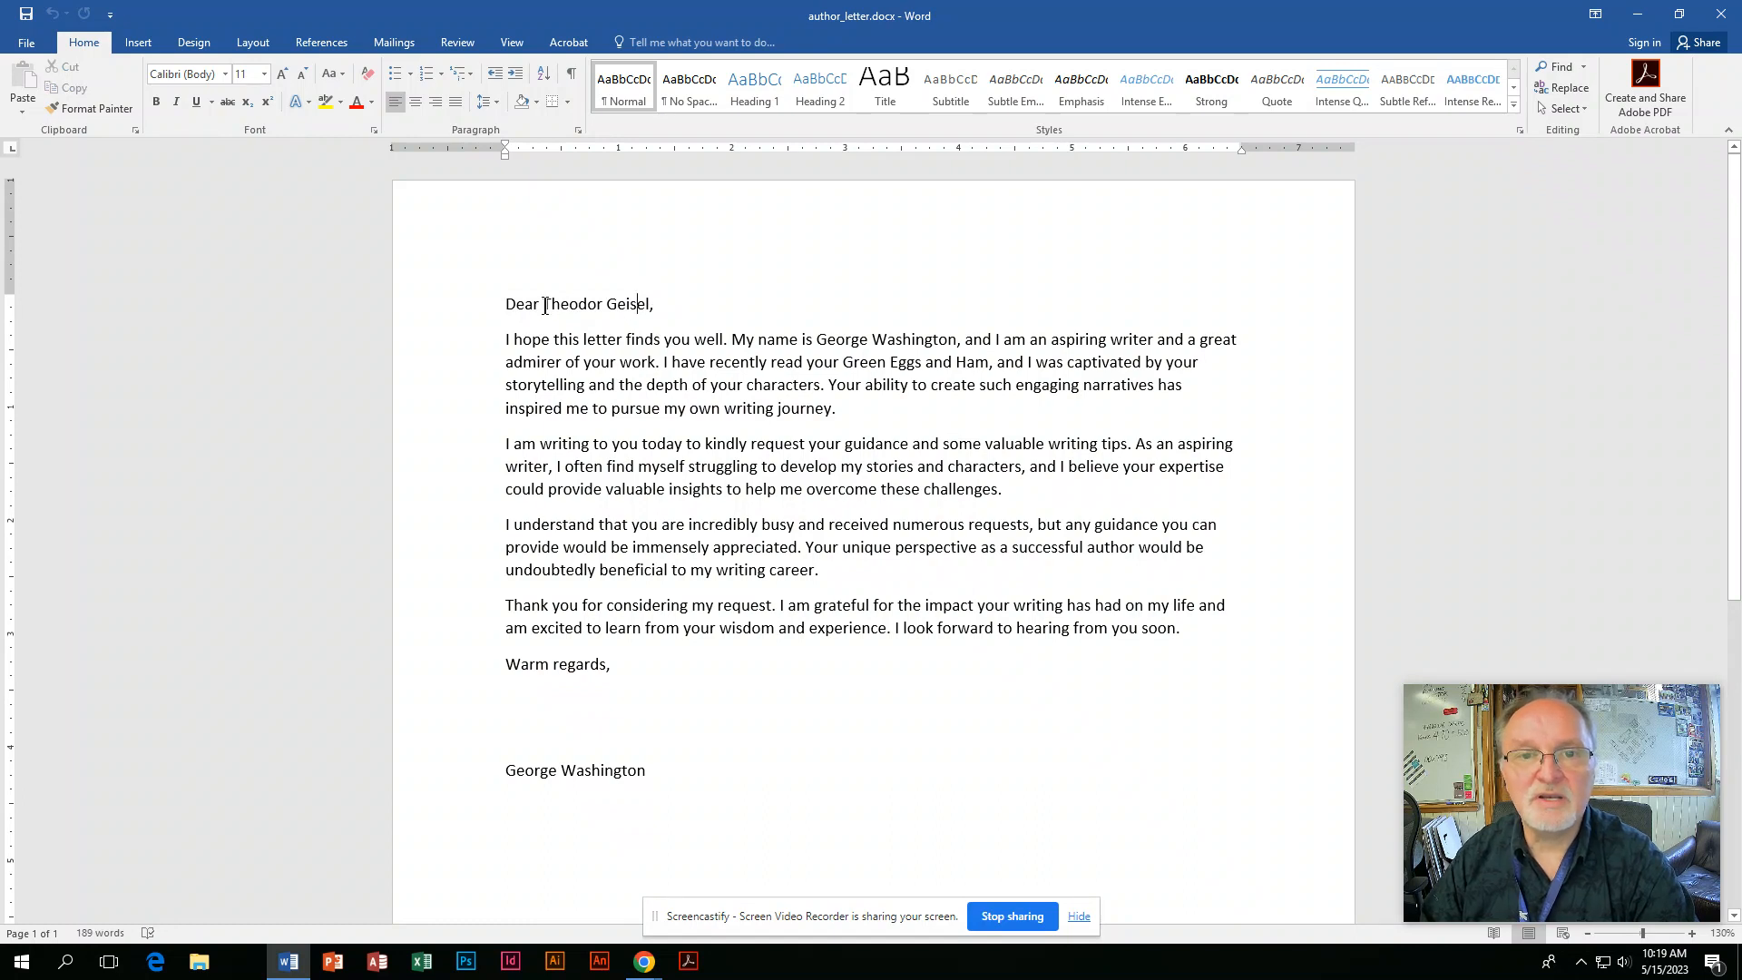
drag(544, 306, 646, 306)
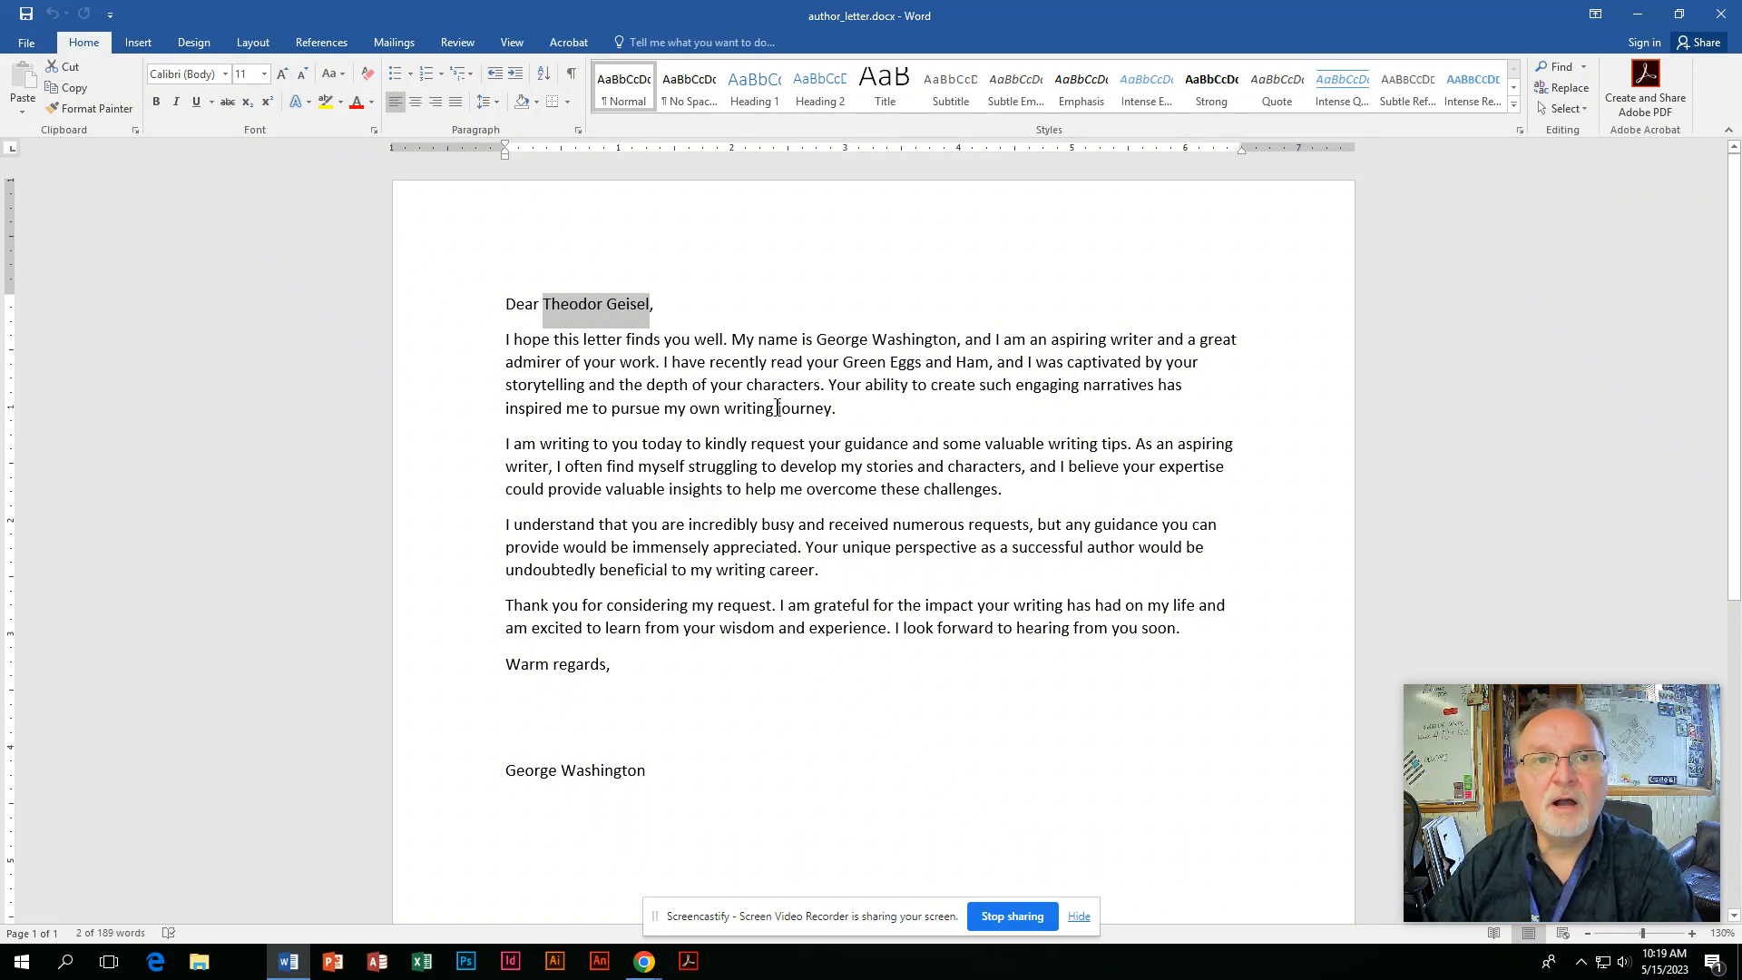
Step: Start a mail merge of the Letters type for the author letter
click(393, 44)
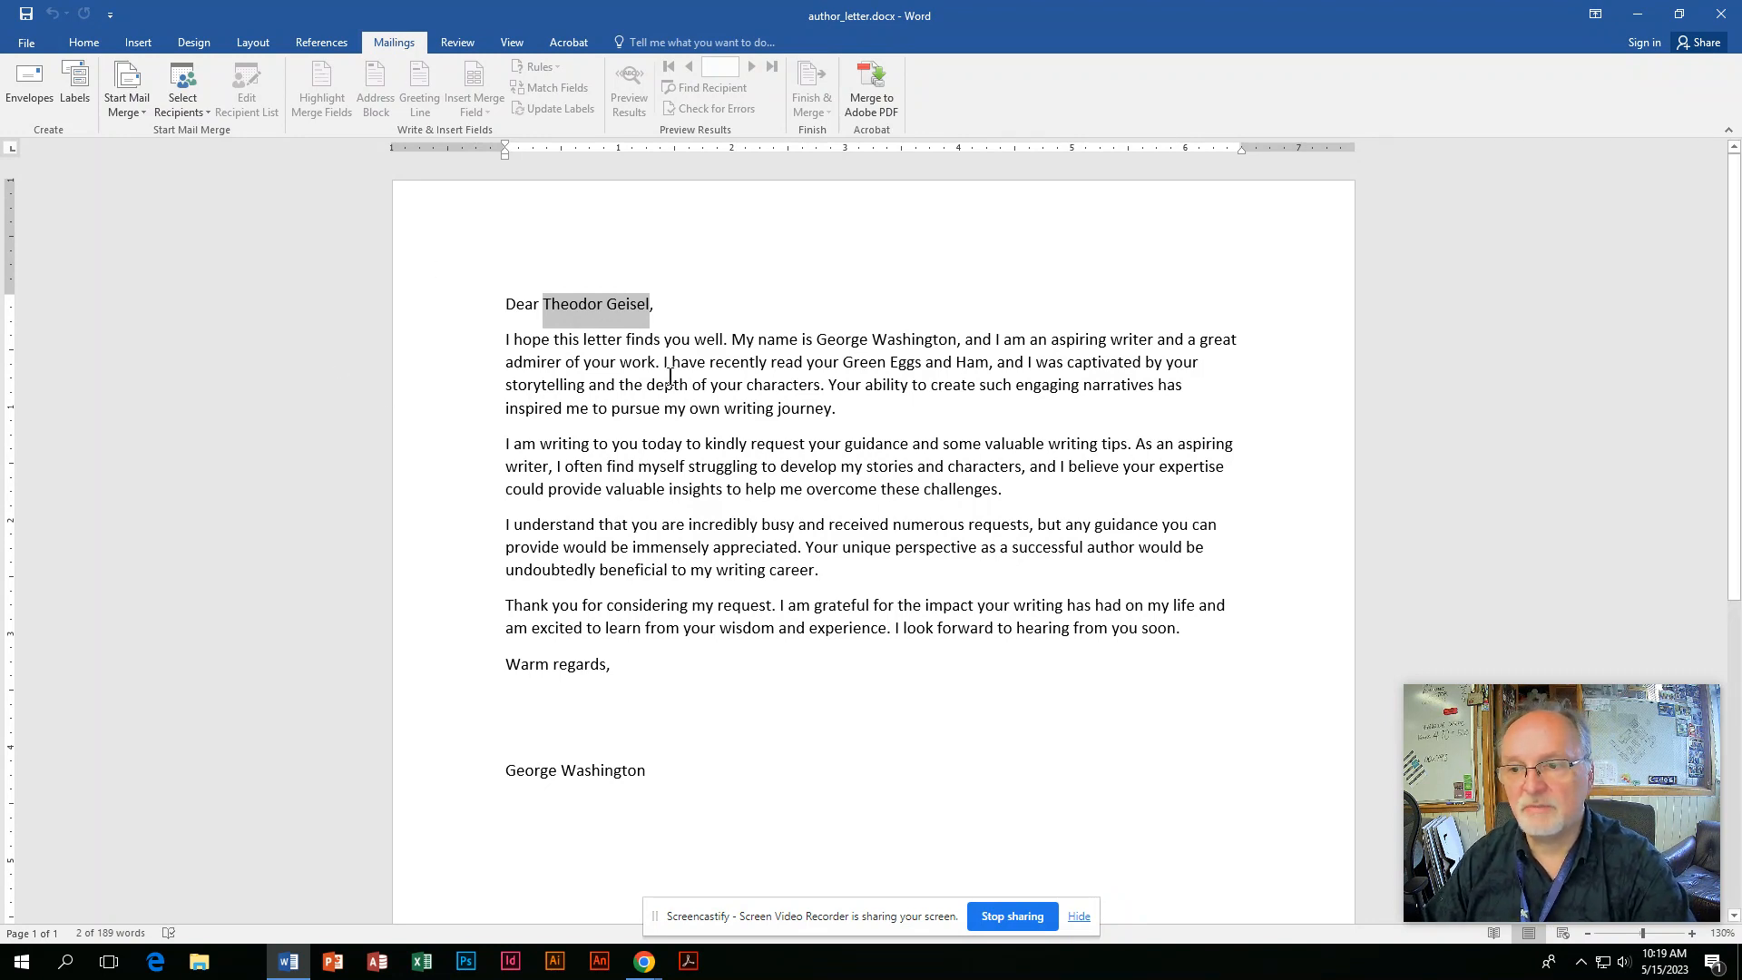
click(128, 98)
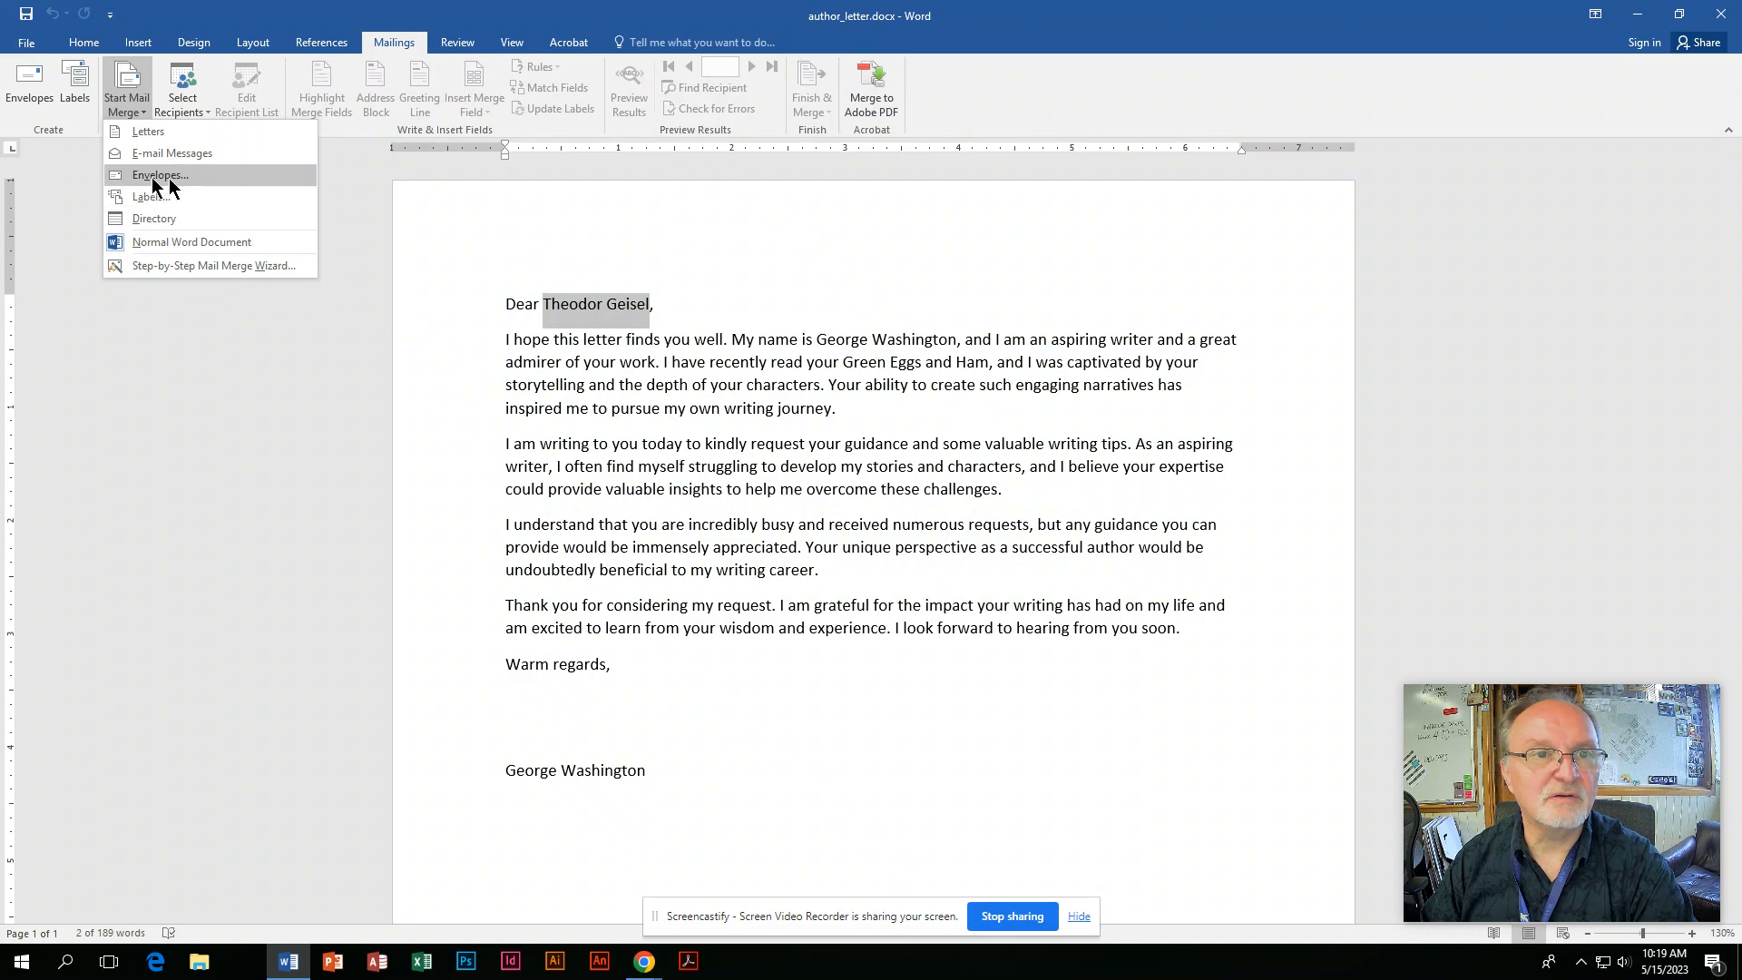
click(158, 136)
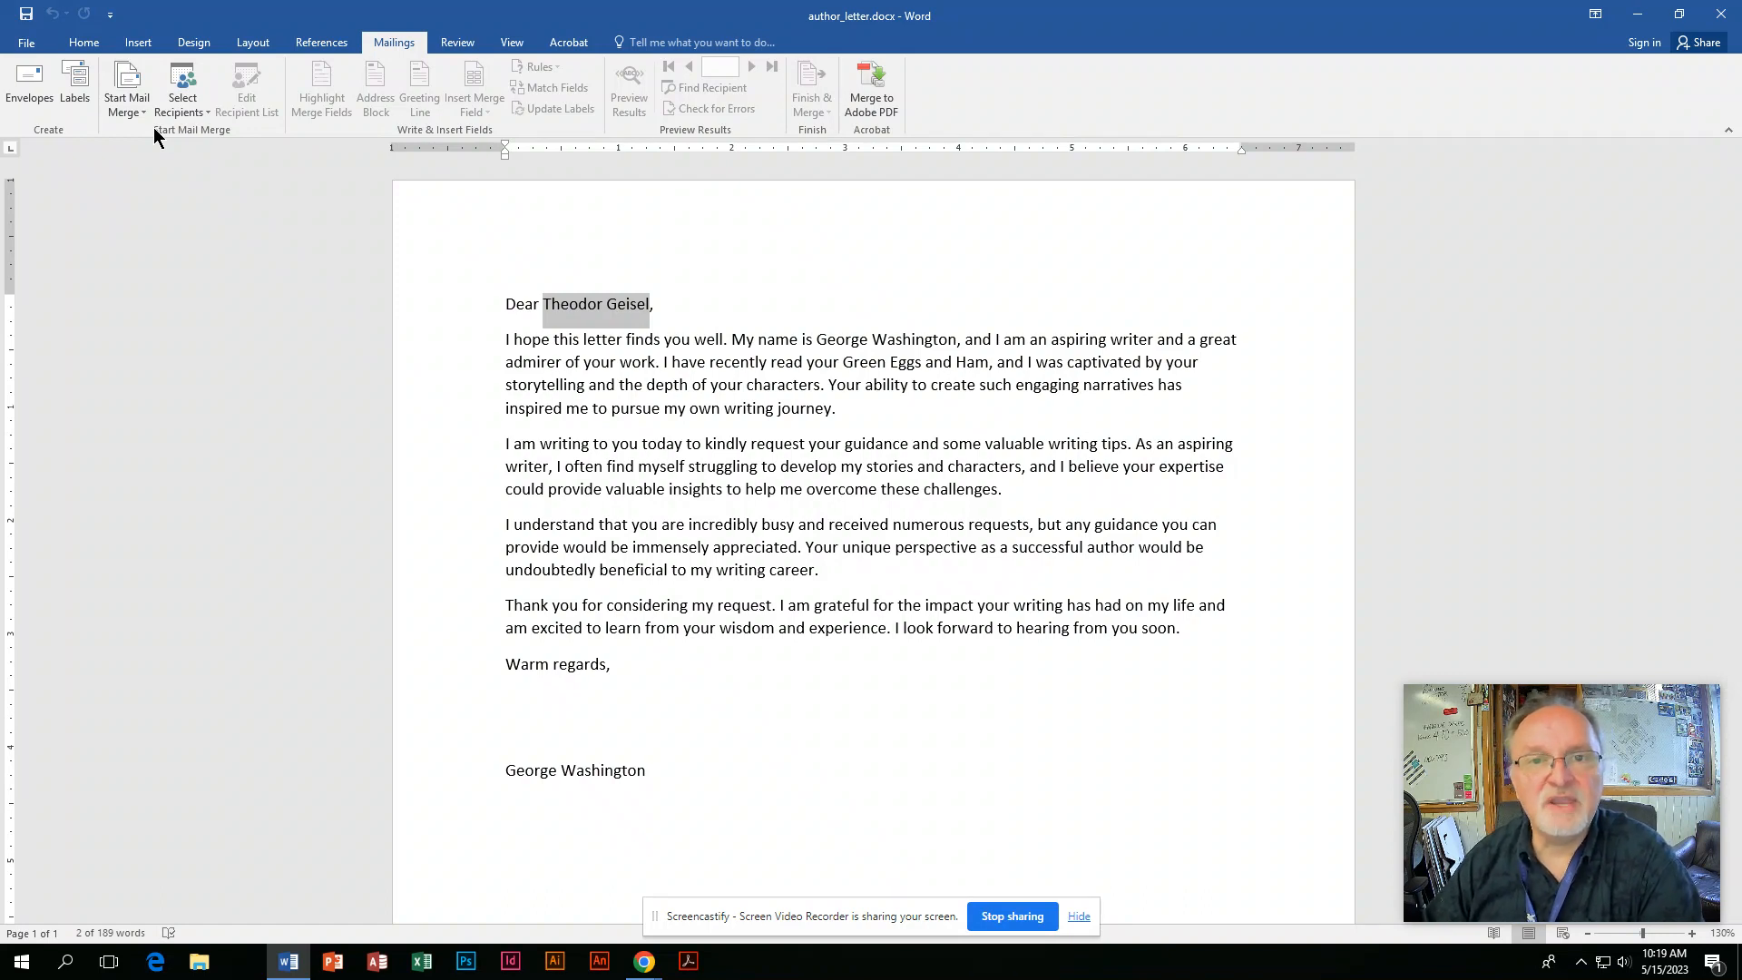
Step: Use the NewberyAwardWinnersT table of newbery_award_winners.accdb in the Intermediate folder as the existing recipient list
click(185, 94)
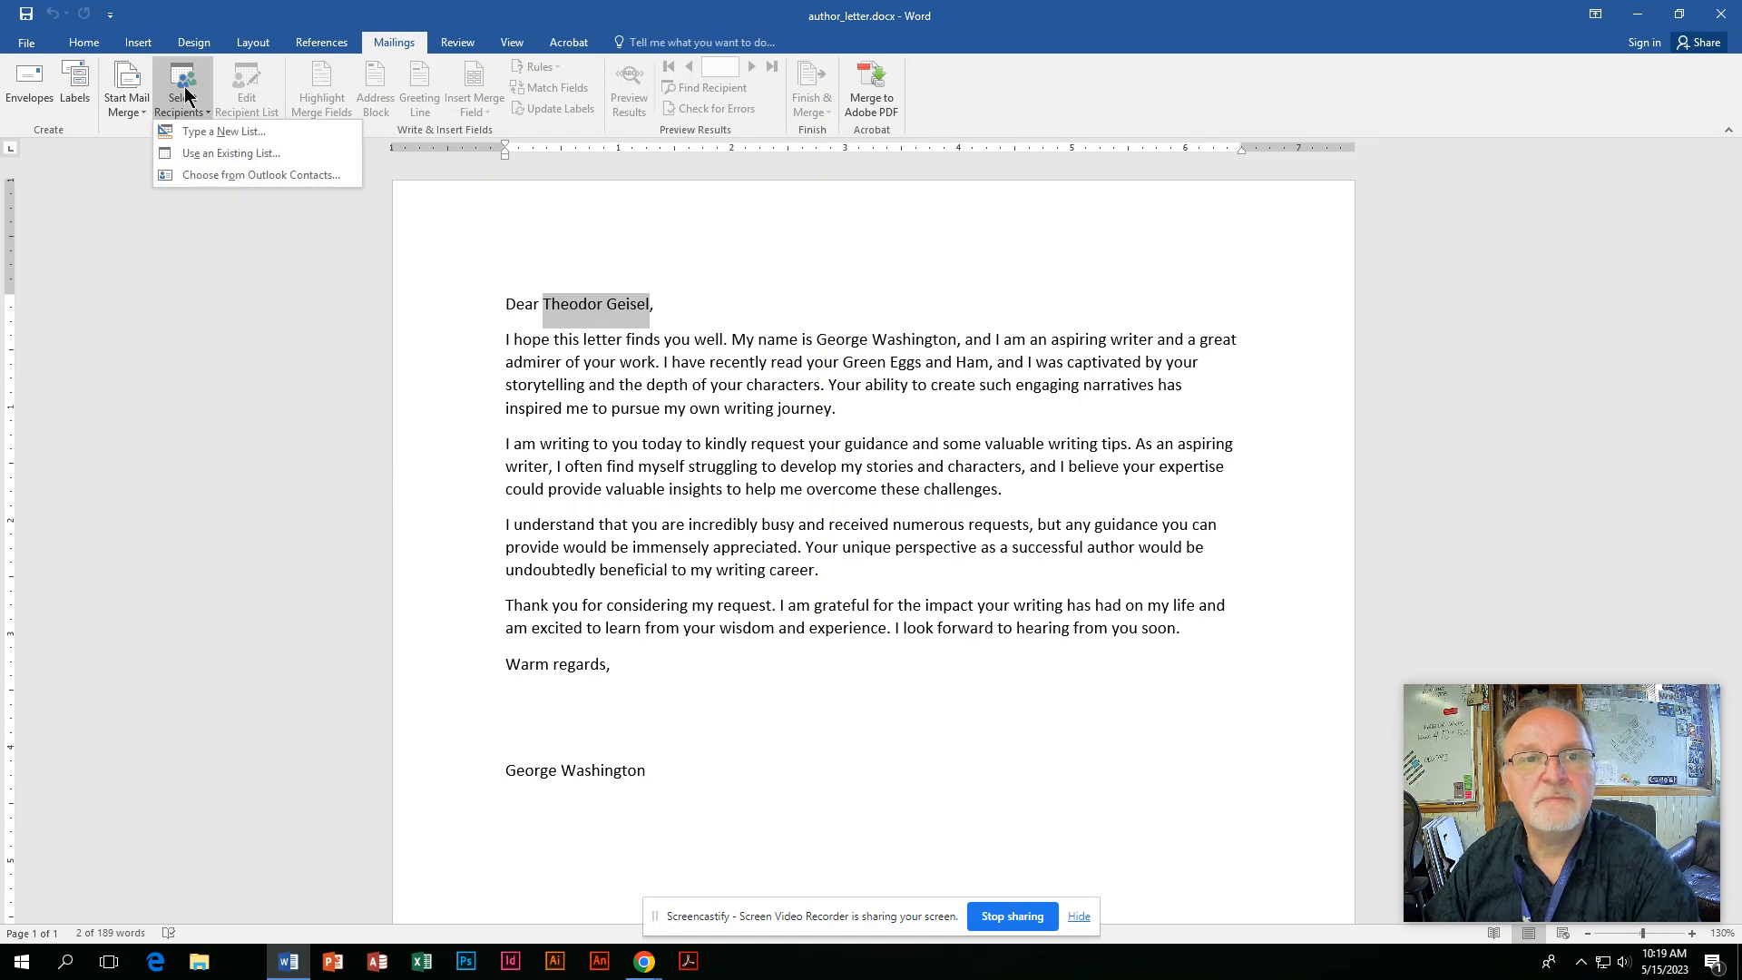
click(201, 154)
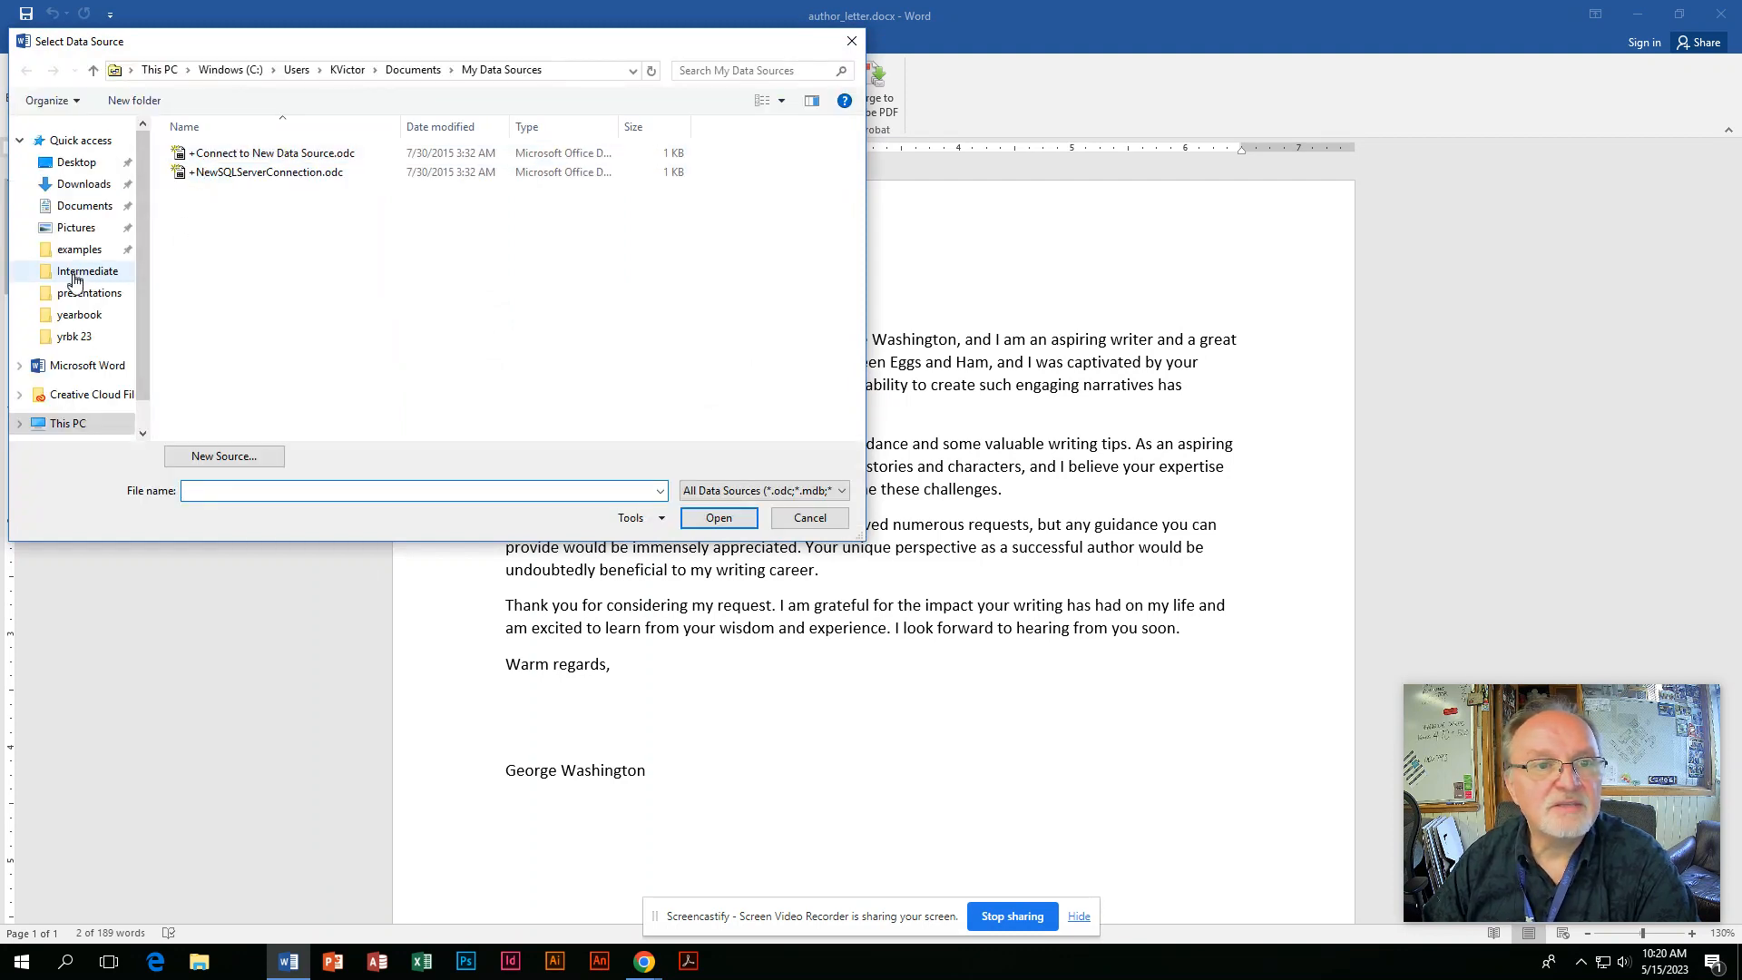
click(75, 281)
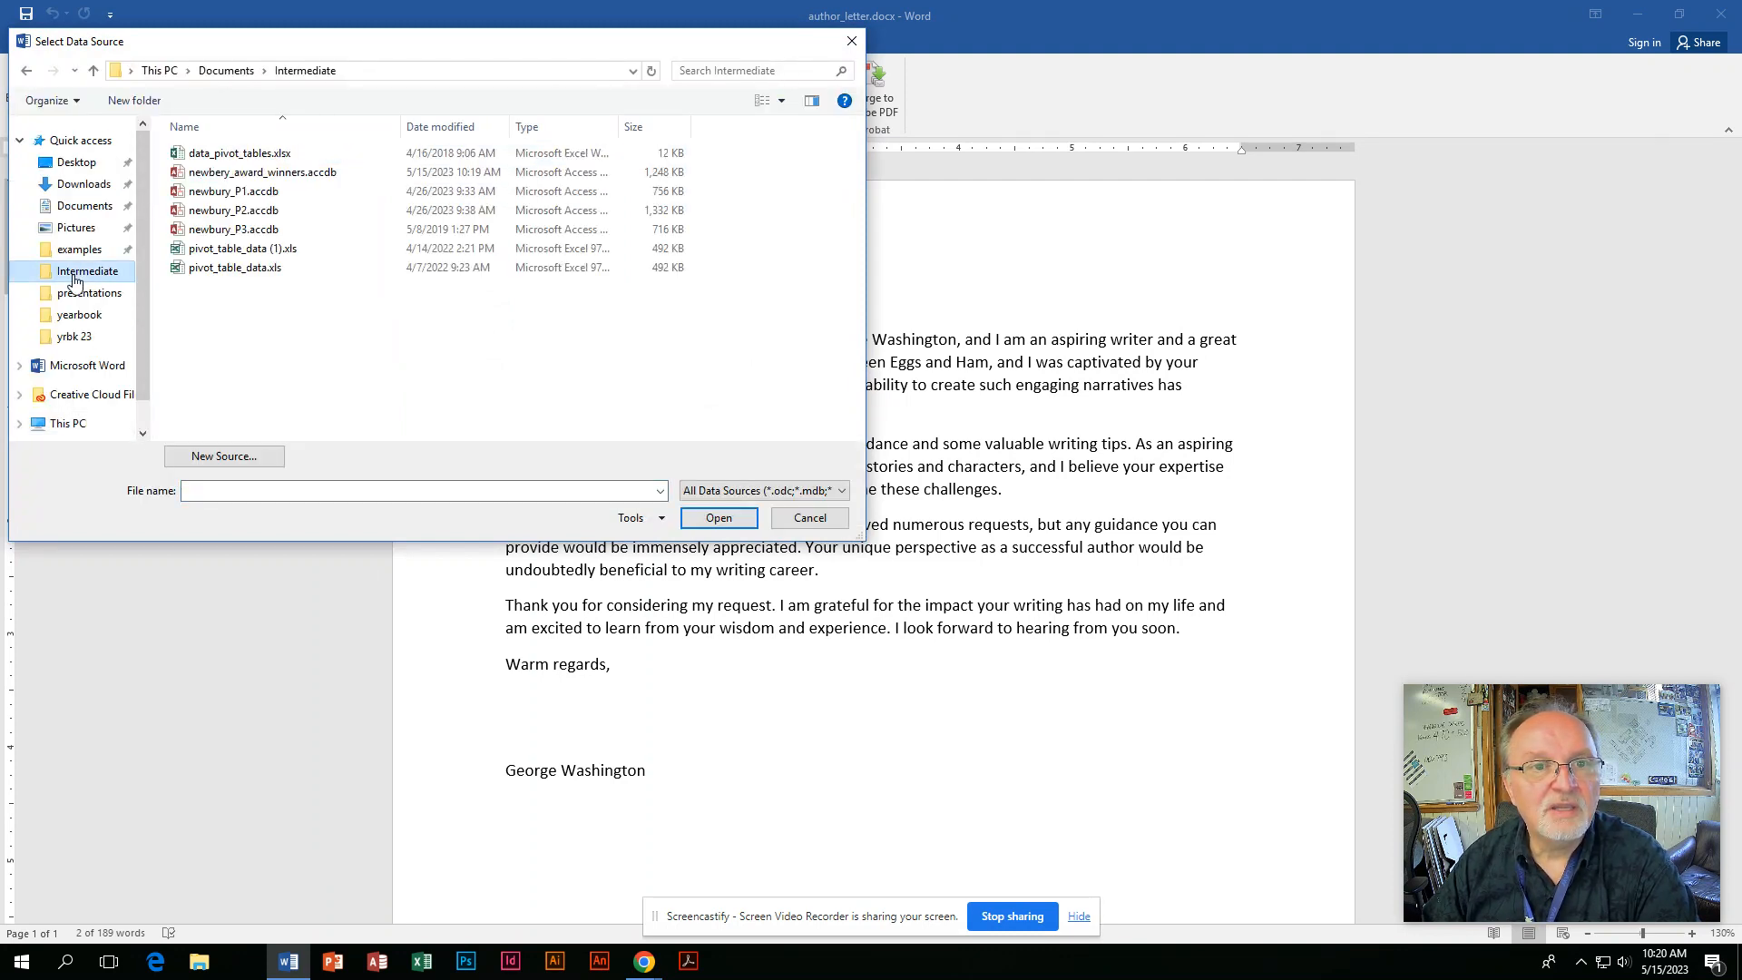
click(232, 173)
click(719, 518)
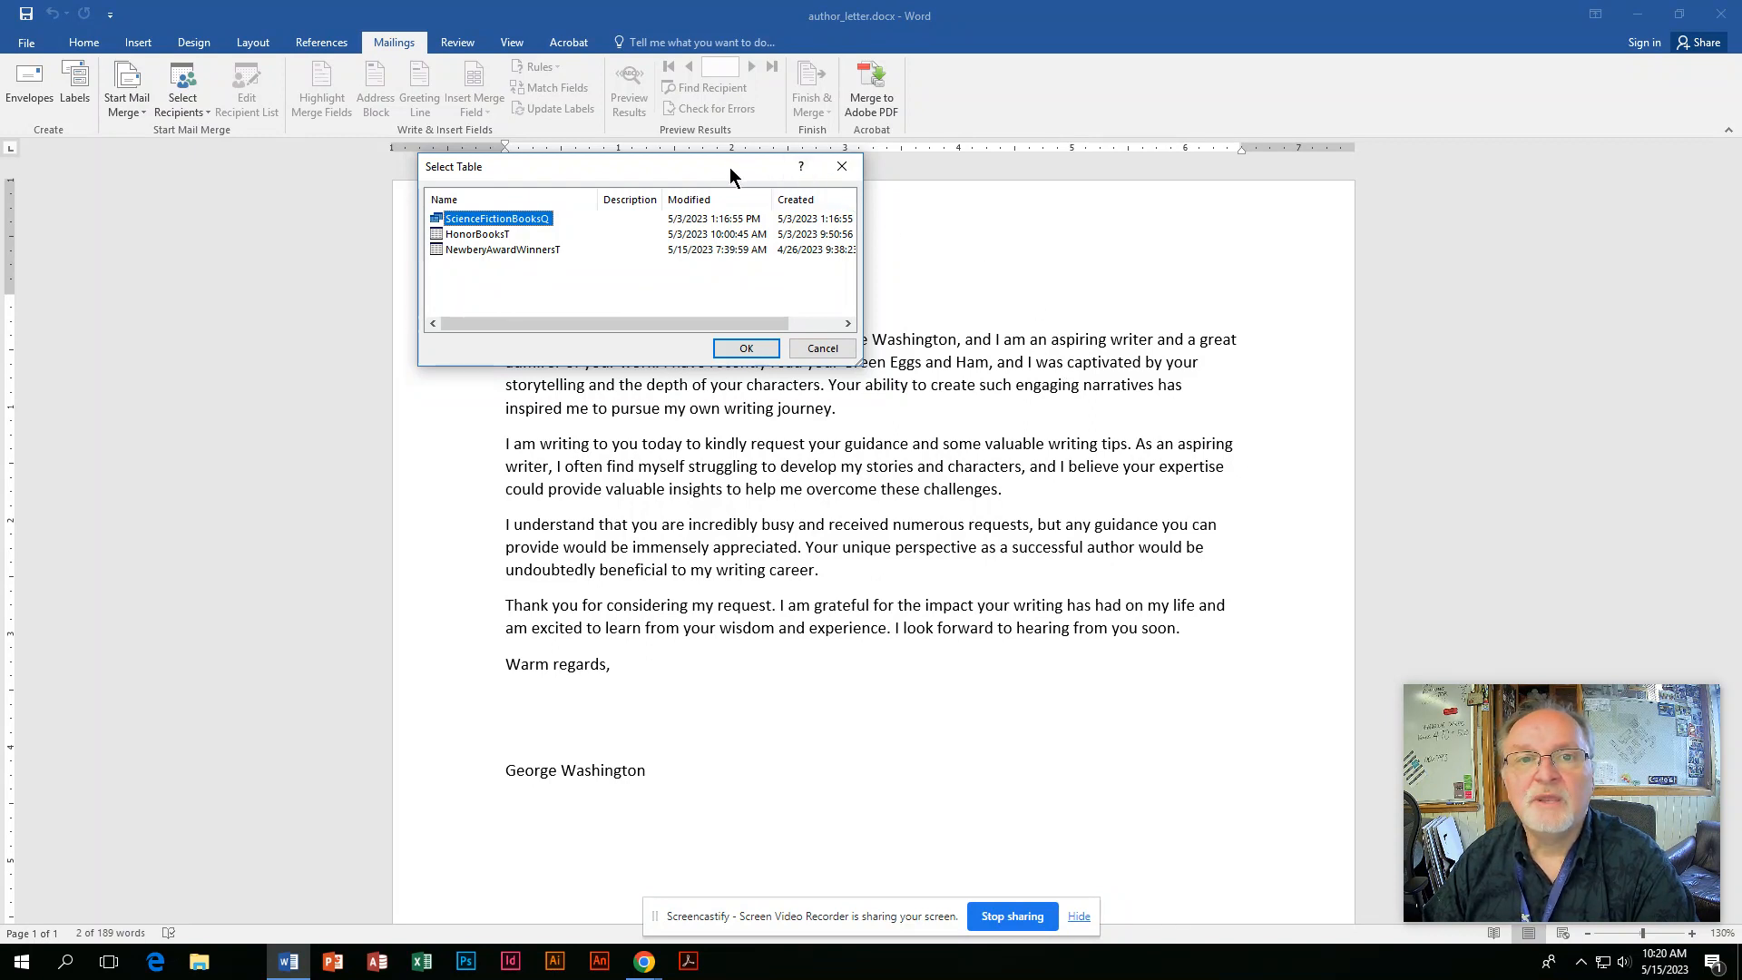
drag(707, 172, 351, 202)
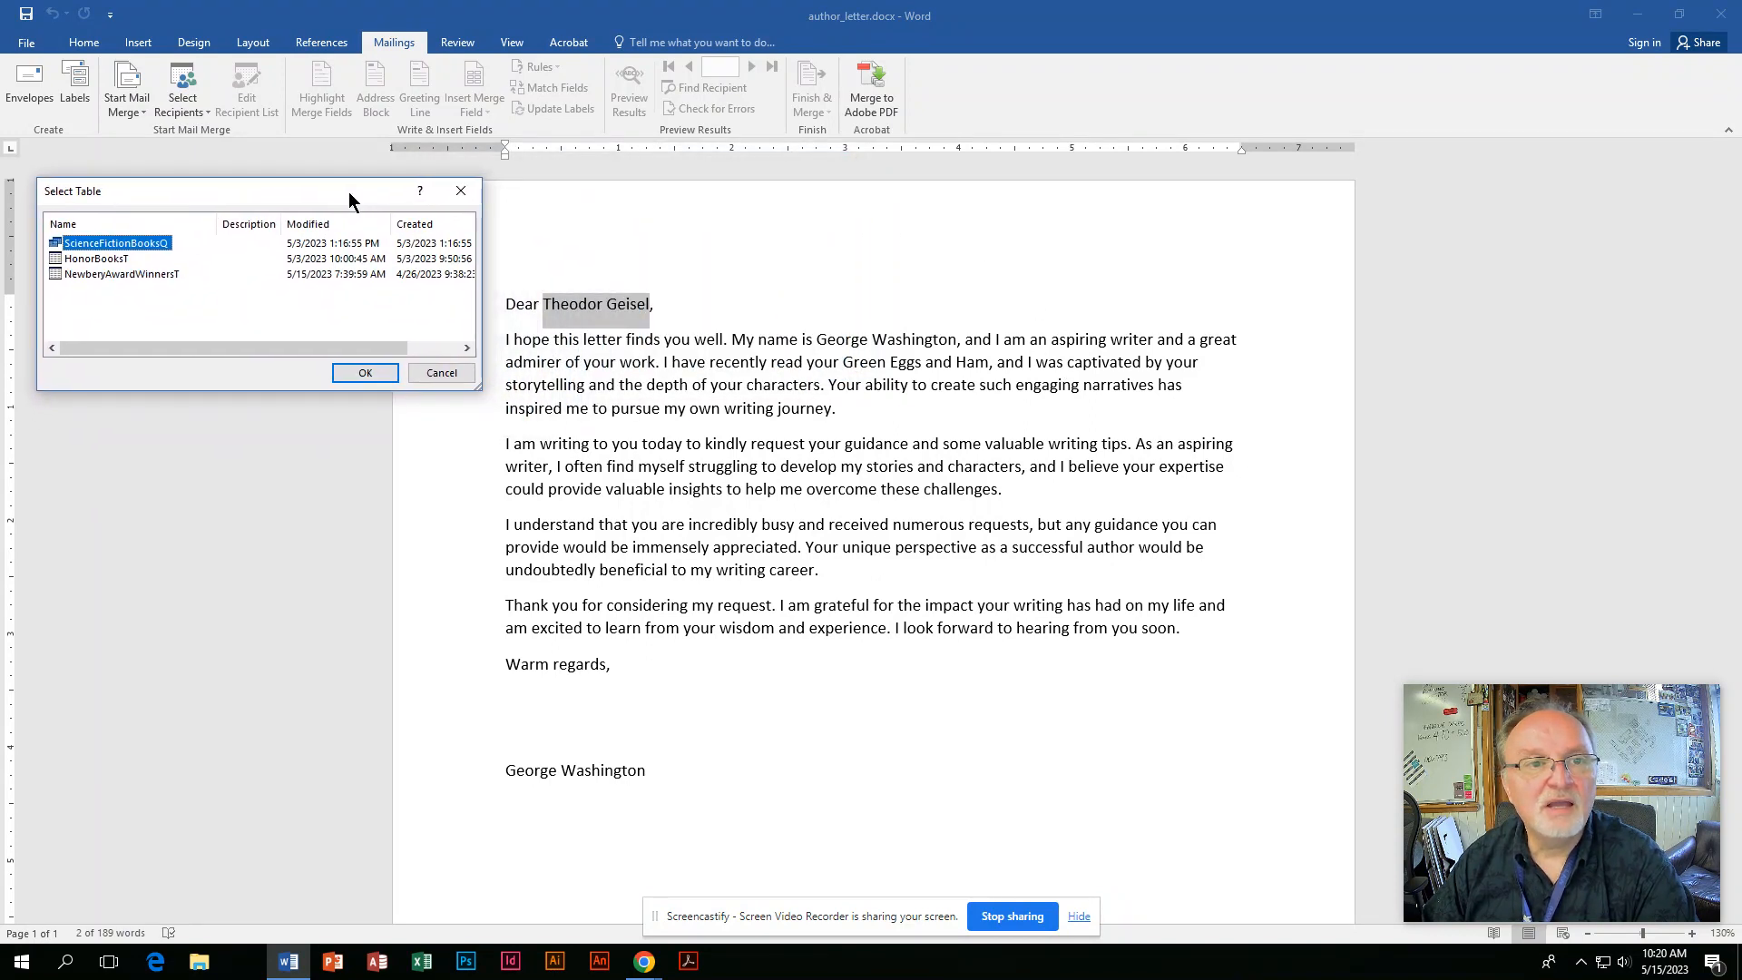
click(93, 274)
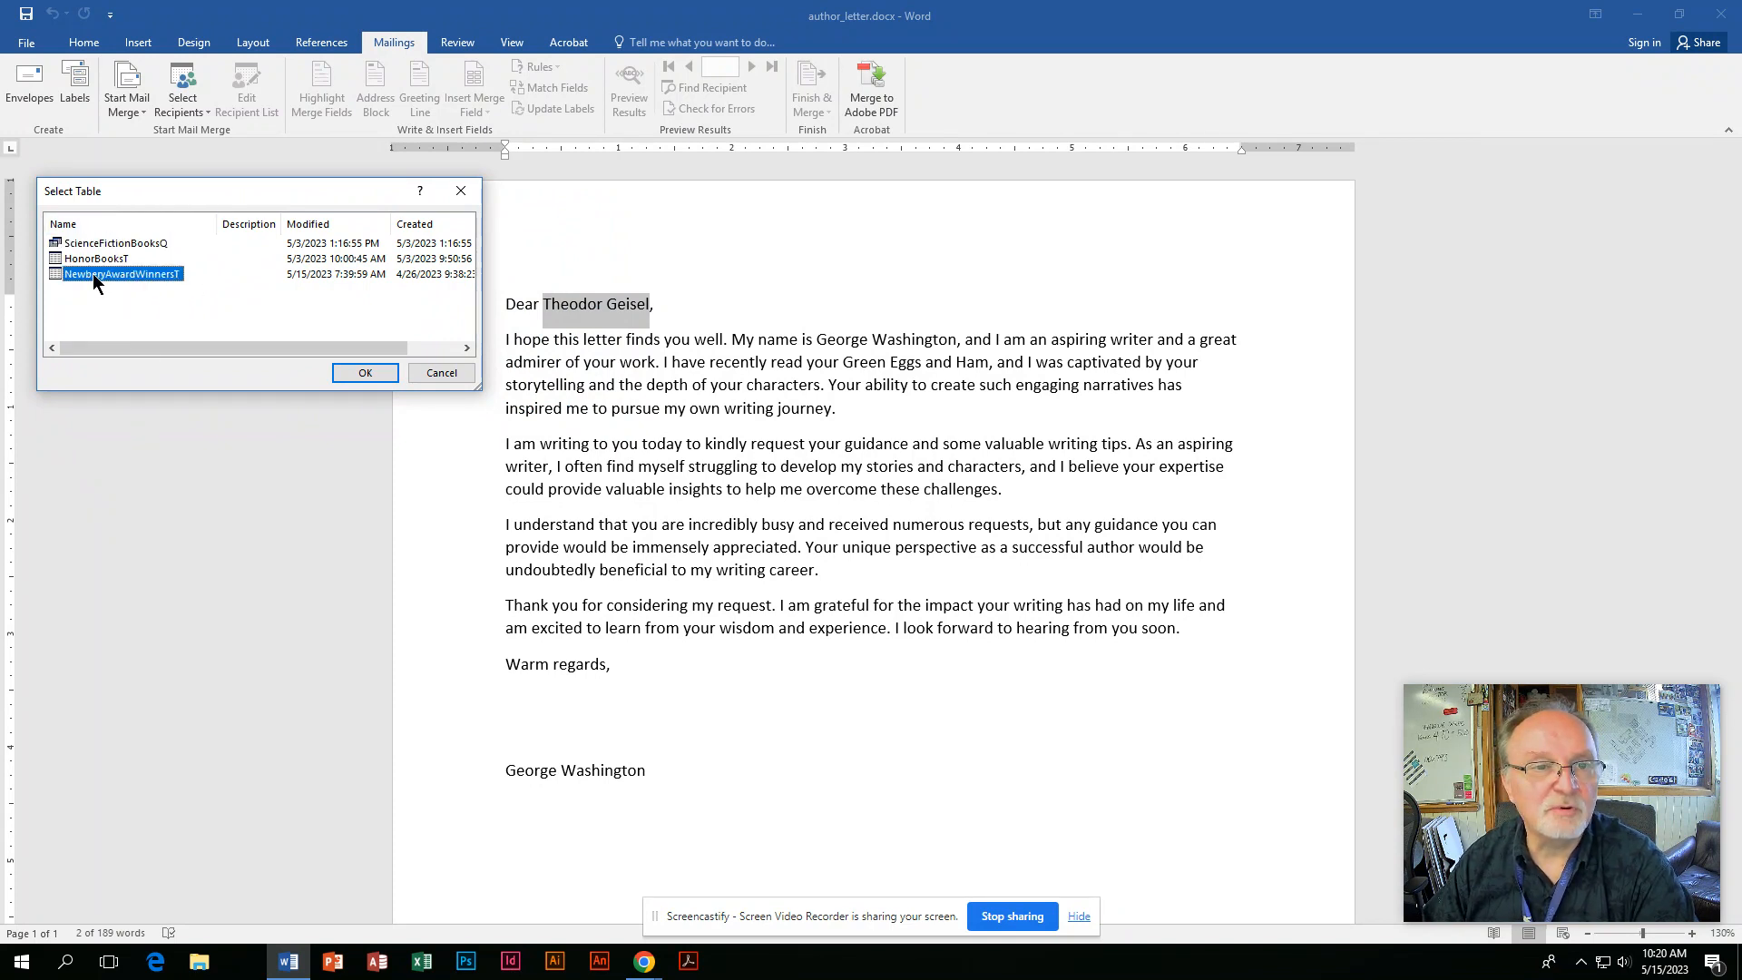
click(362, 375)
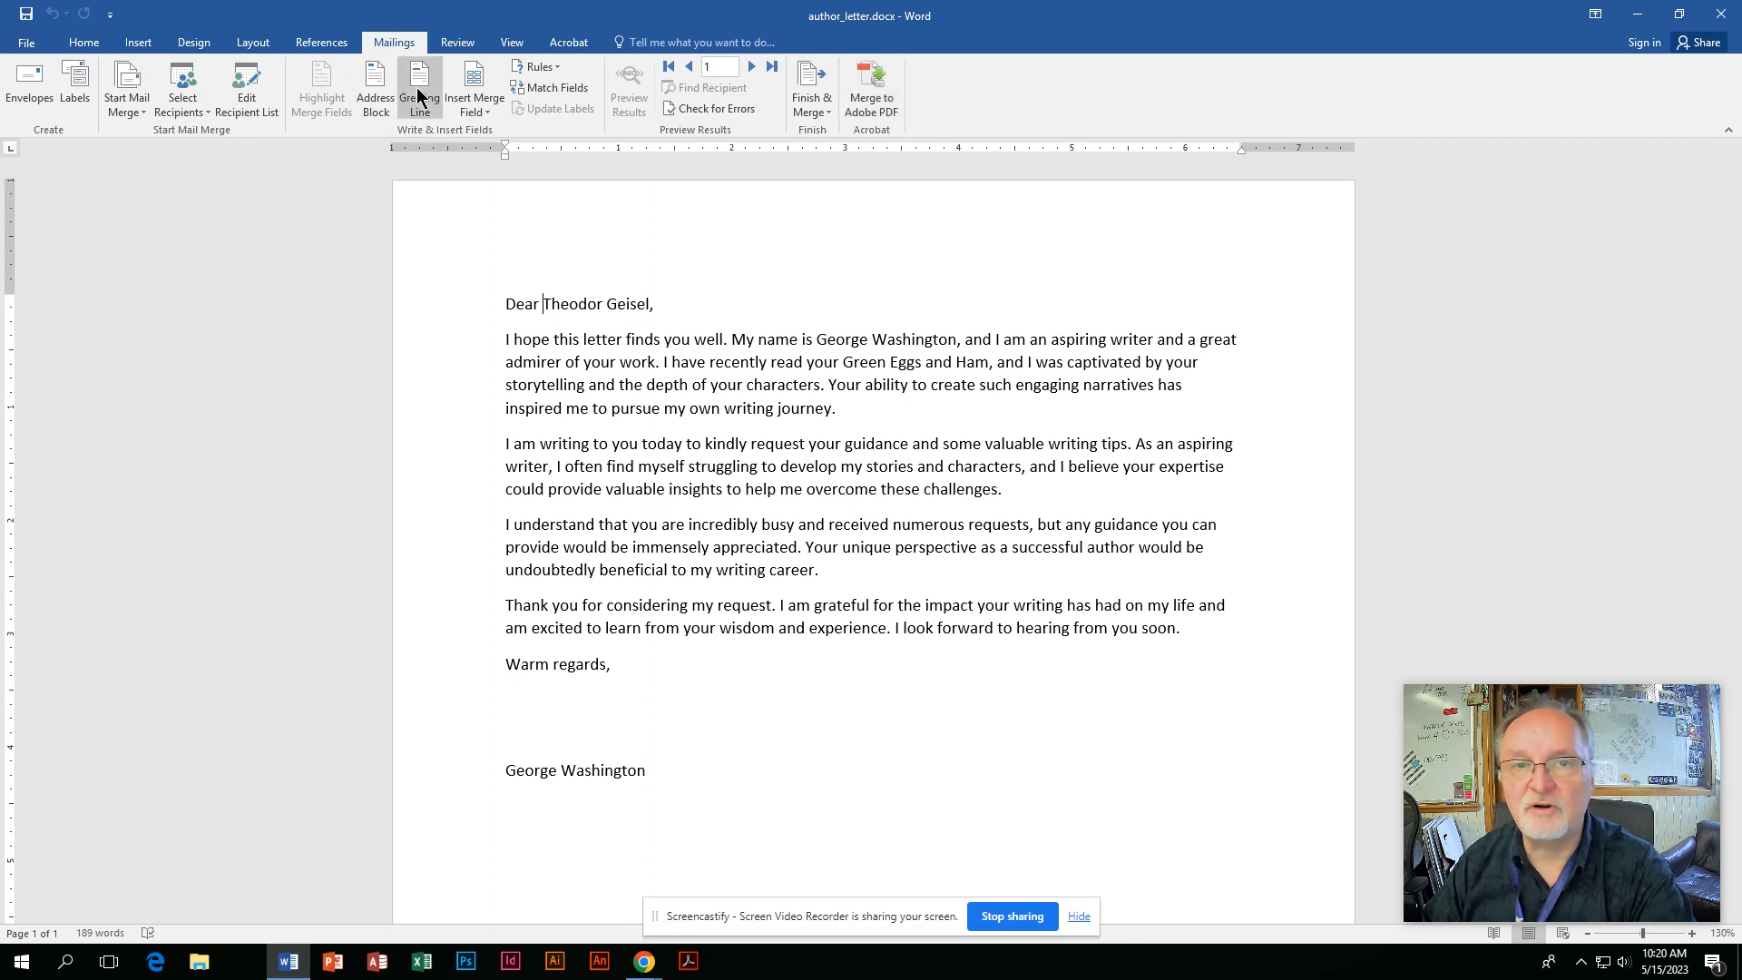
Step: Replace the recipient's name in the salutation with the AuthorFirstName and AuthorLastName merge fields, separated by a space
click(490, 109)
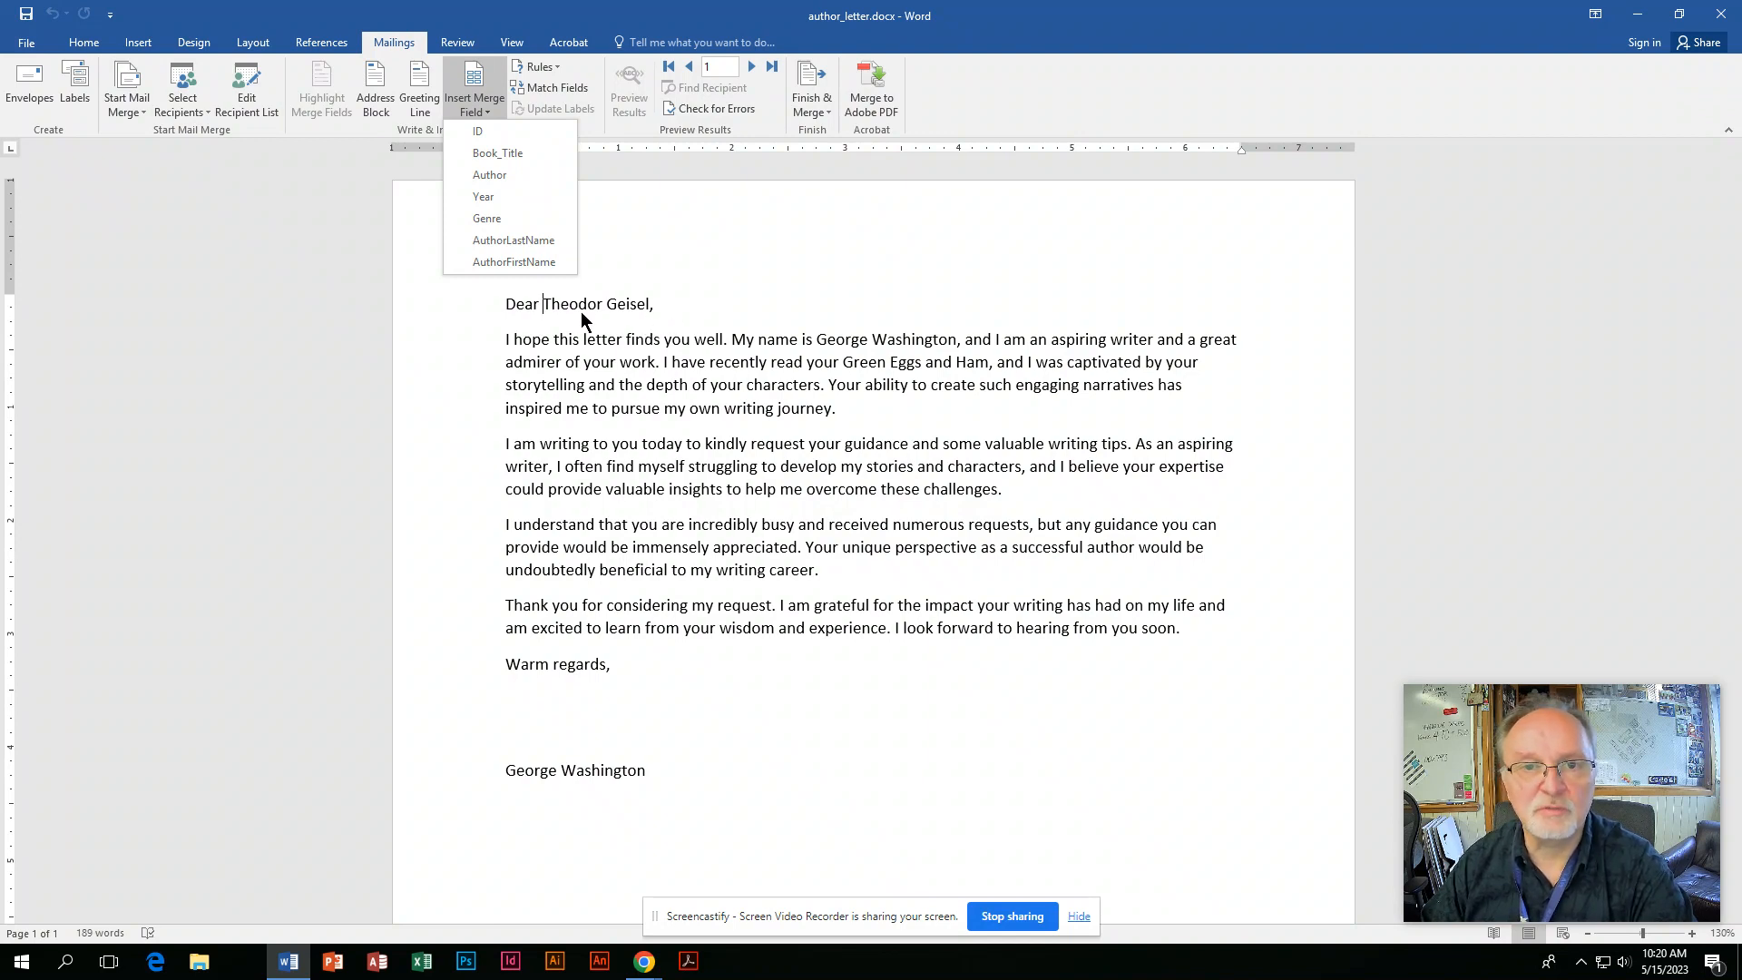
click(647, 306)
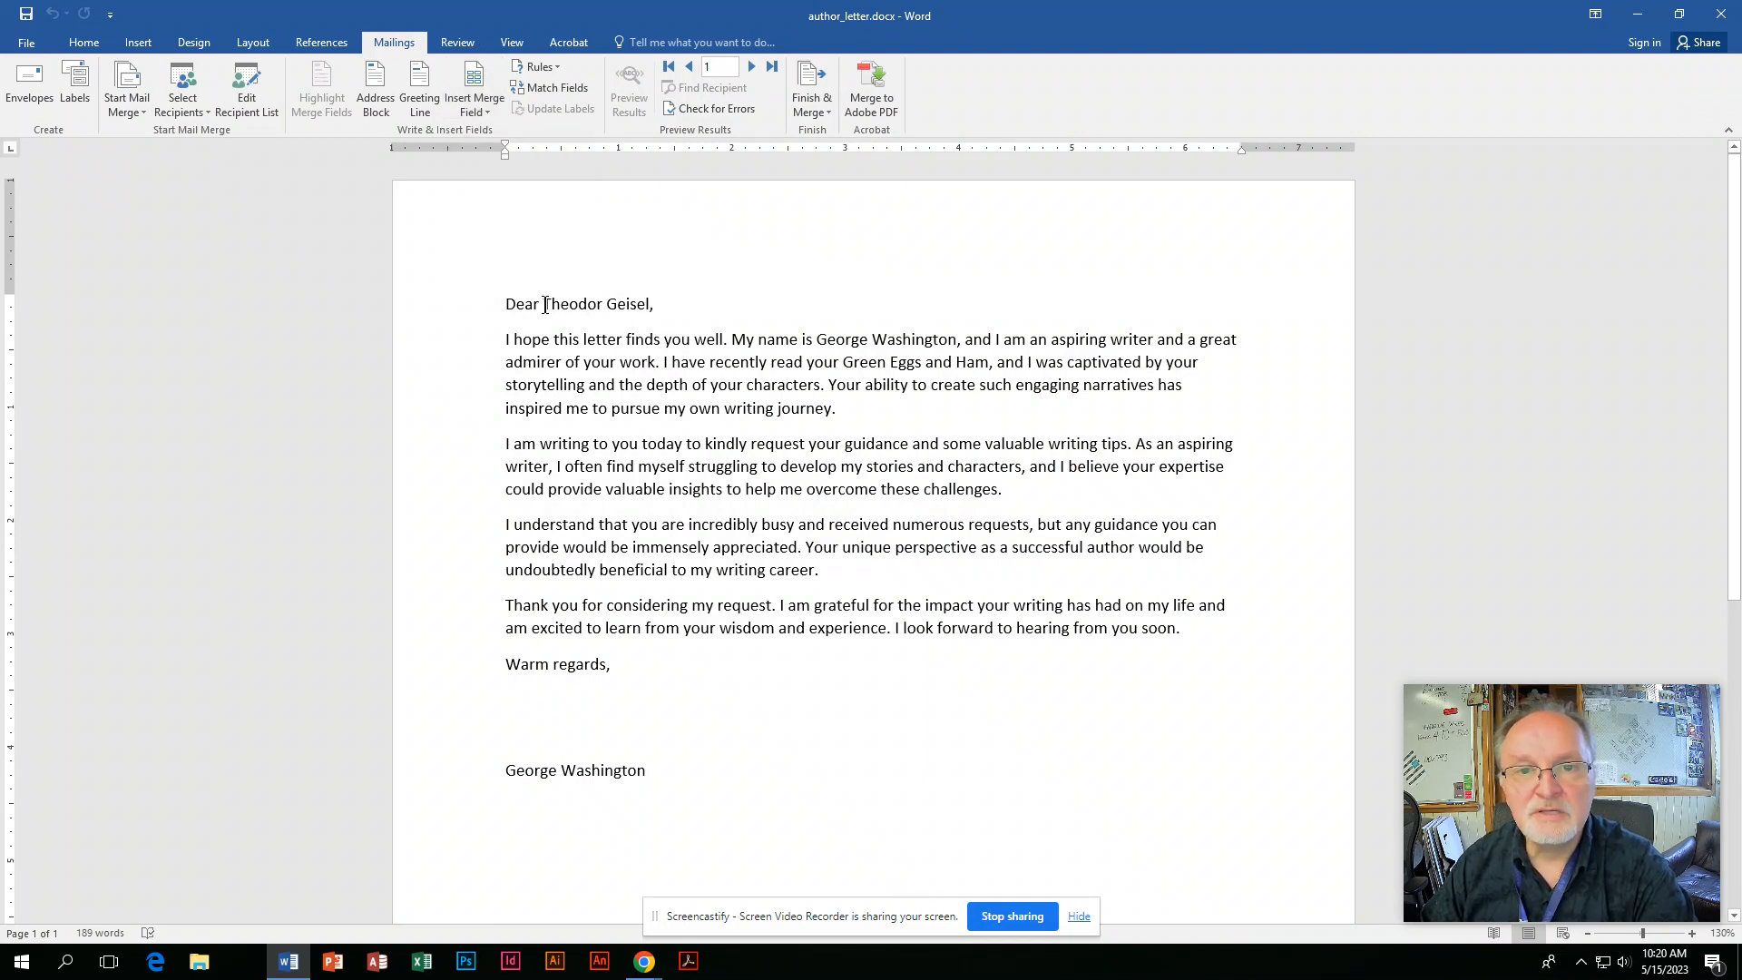
drag(544, 306, 643, 311)
key(Delete)
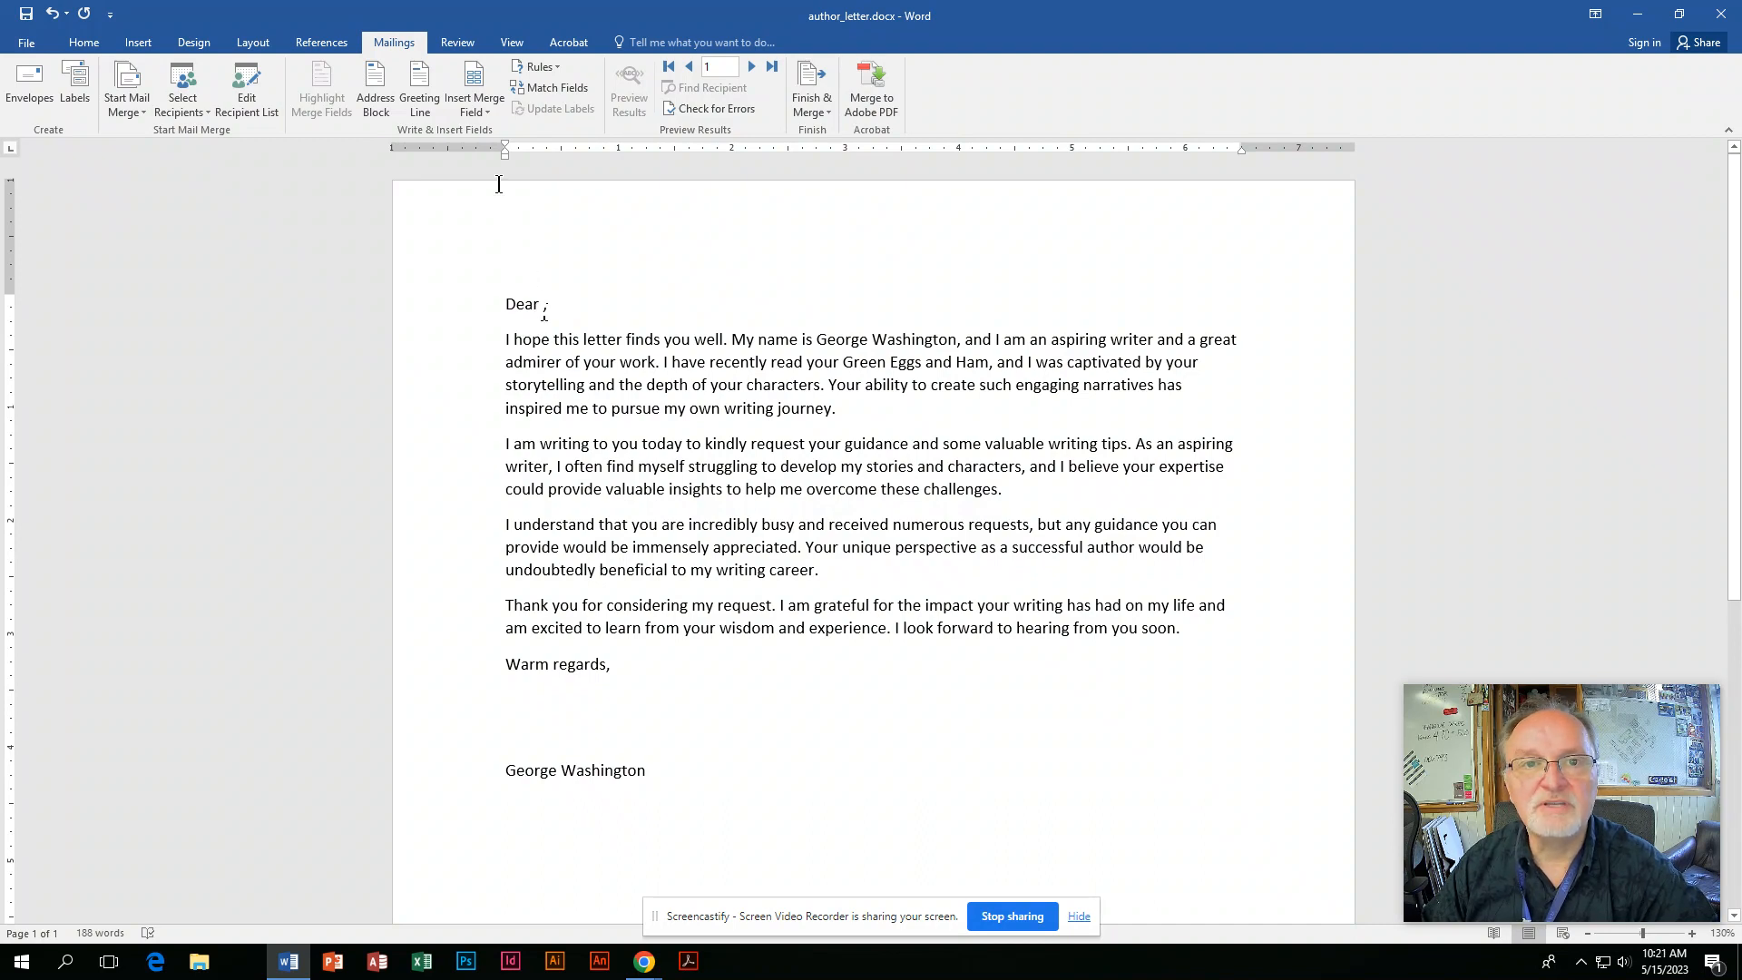
click(486, 104)
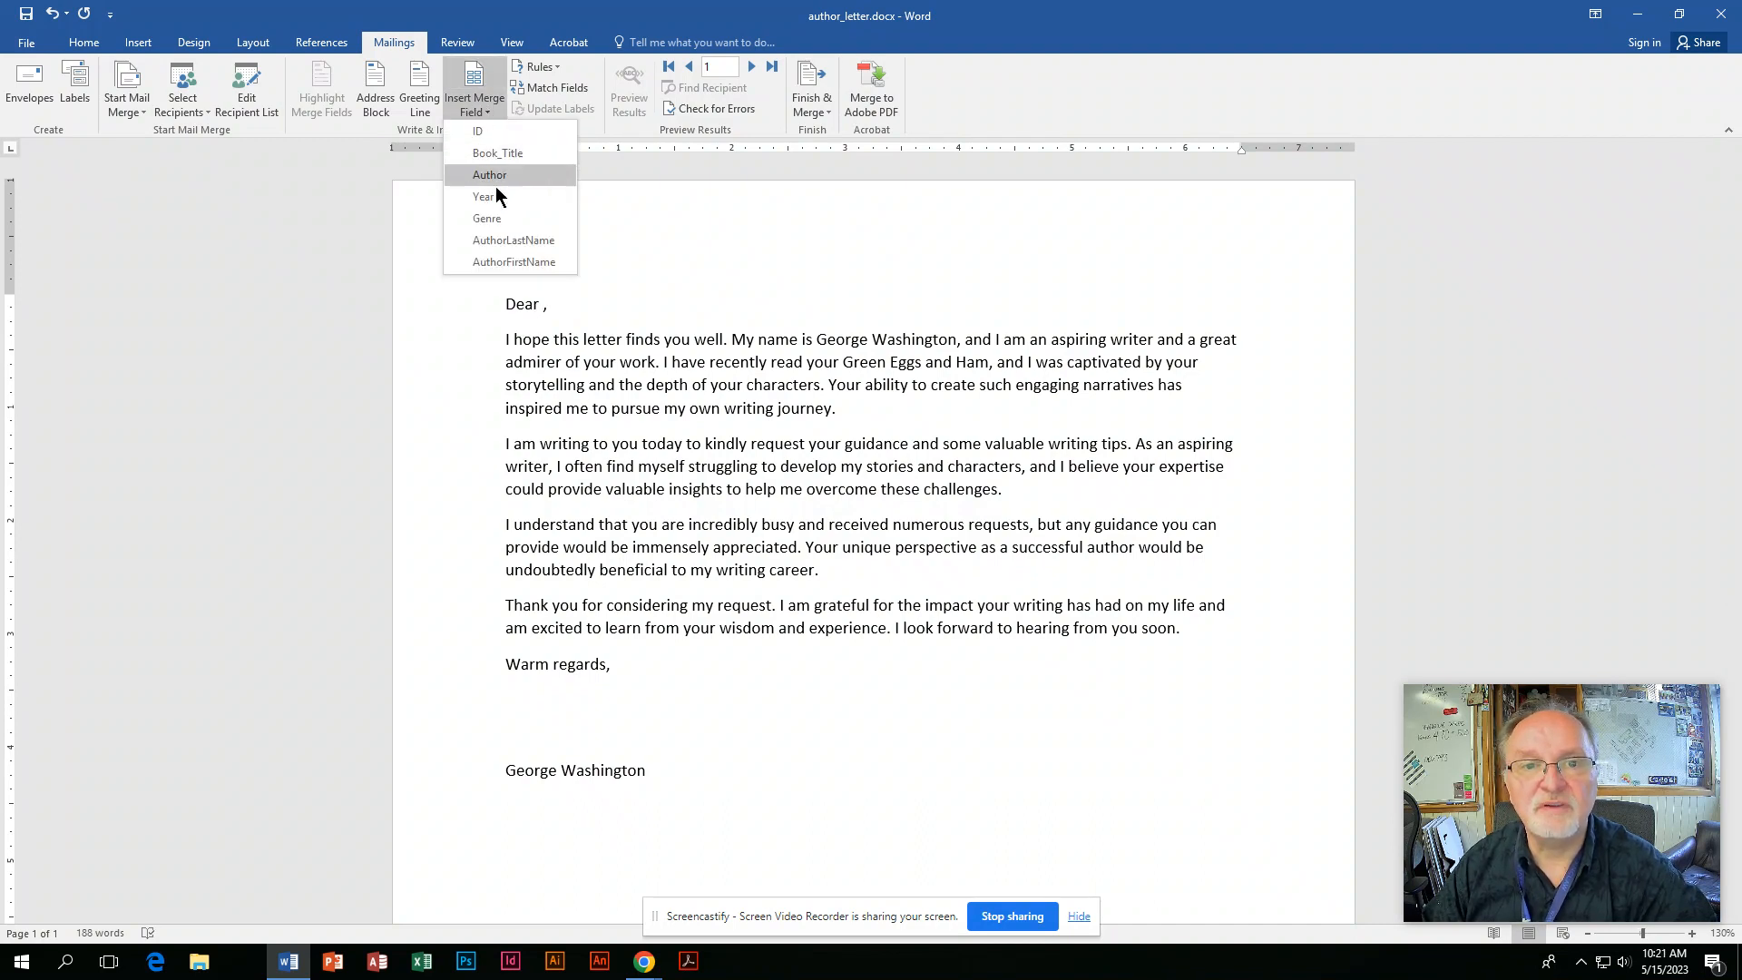
click(489, 263)
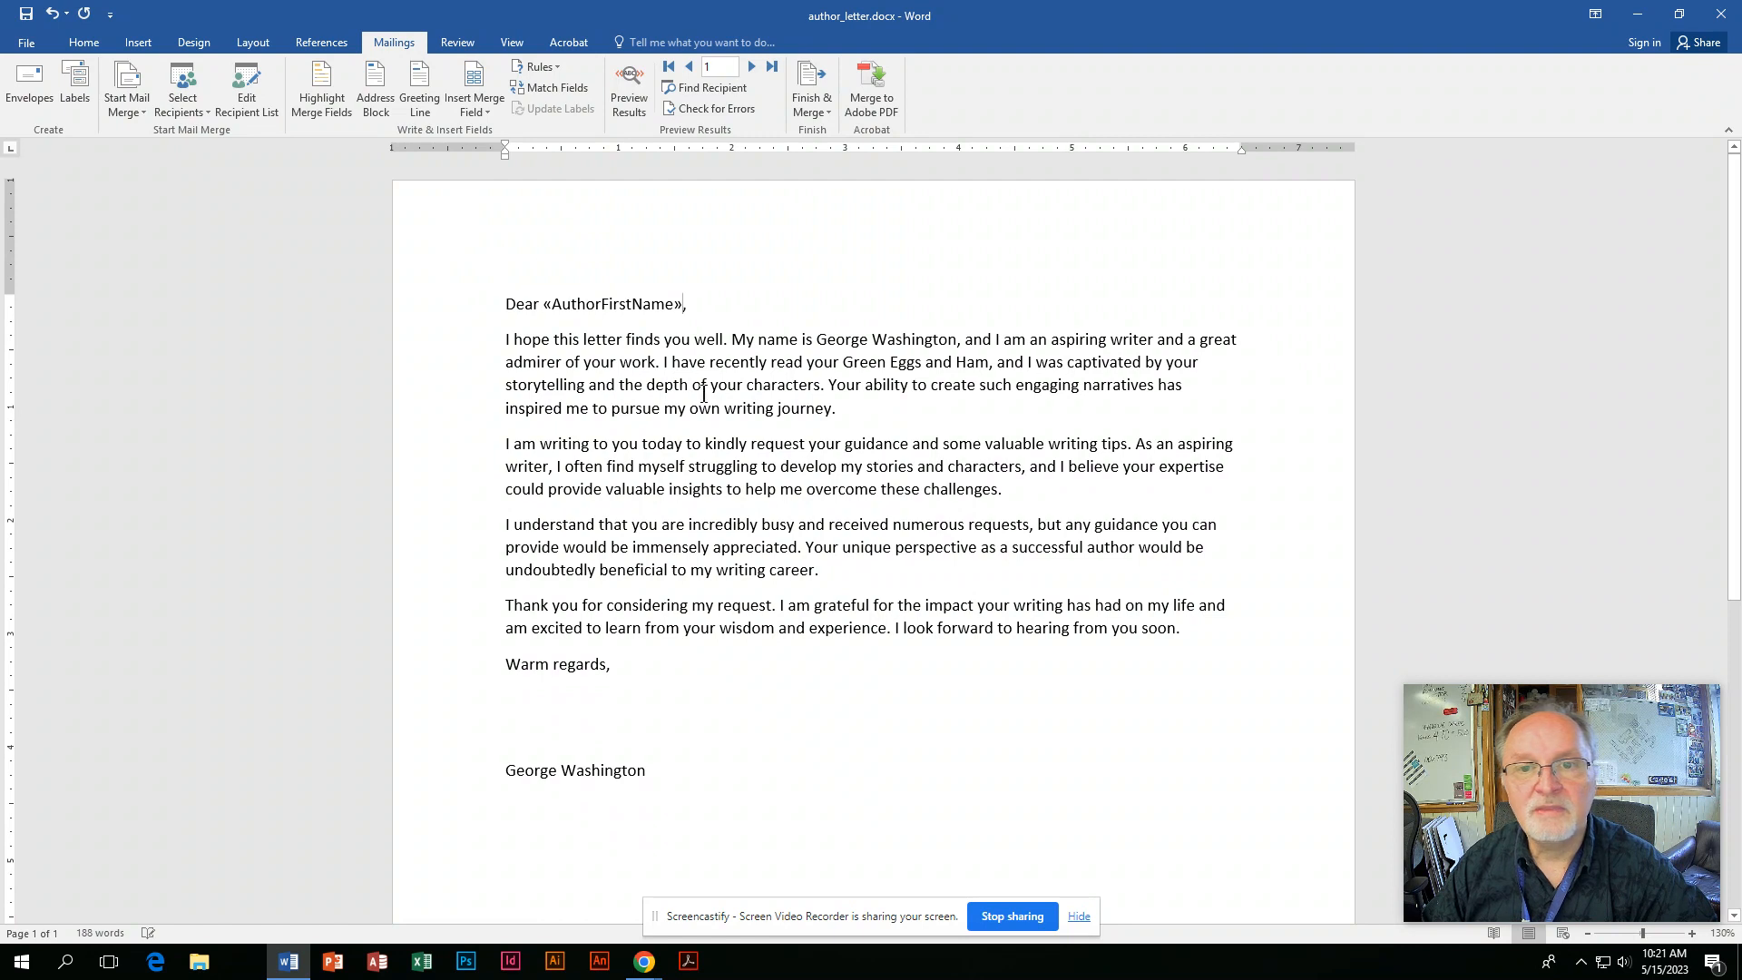
click(487, 106)
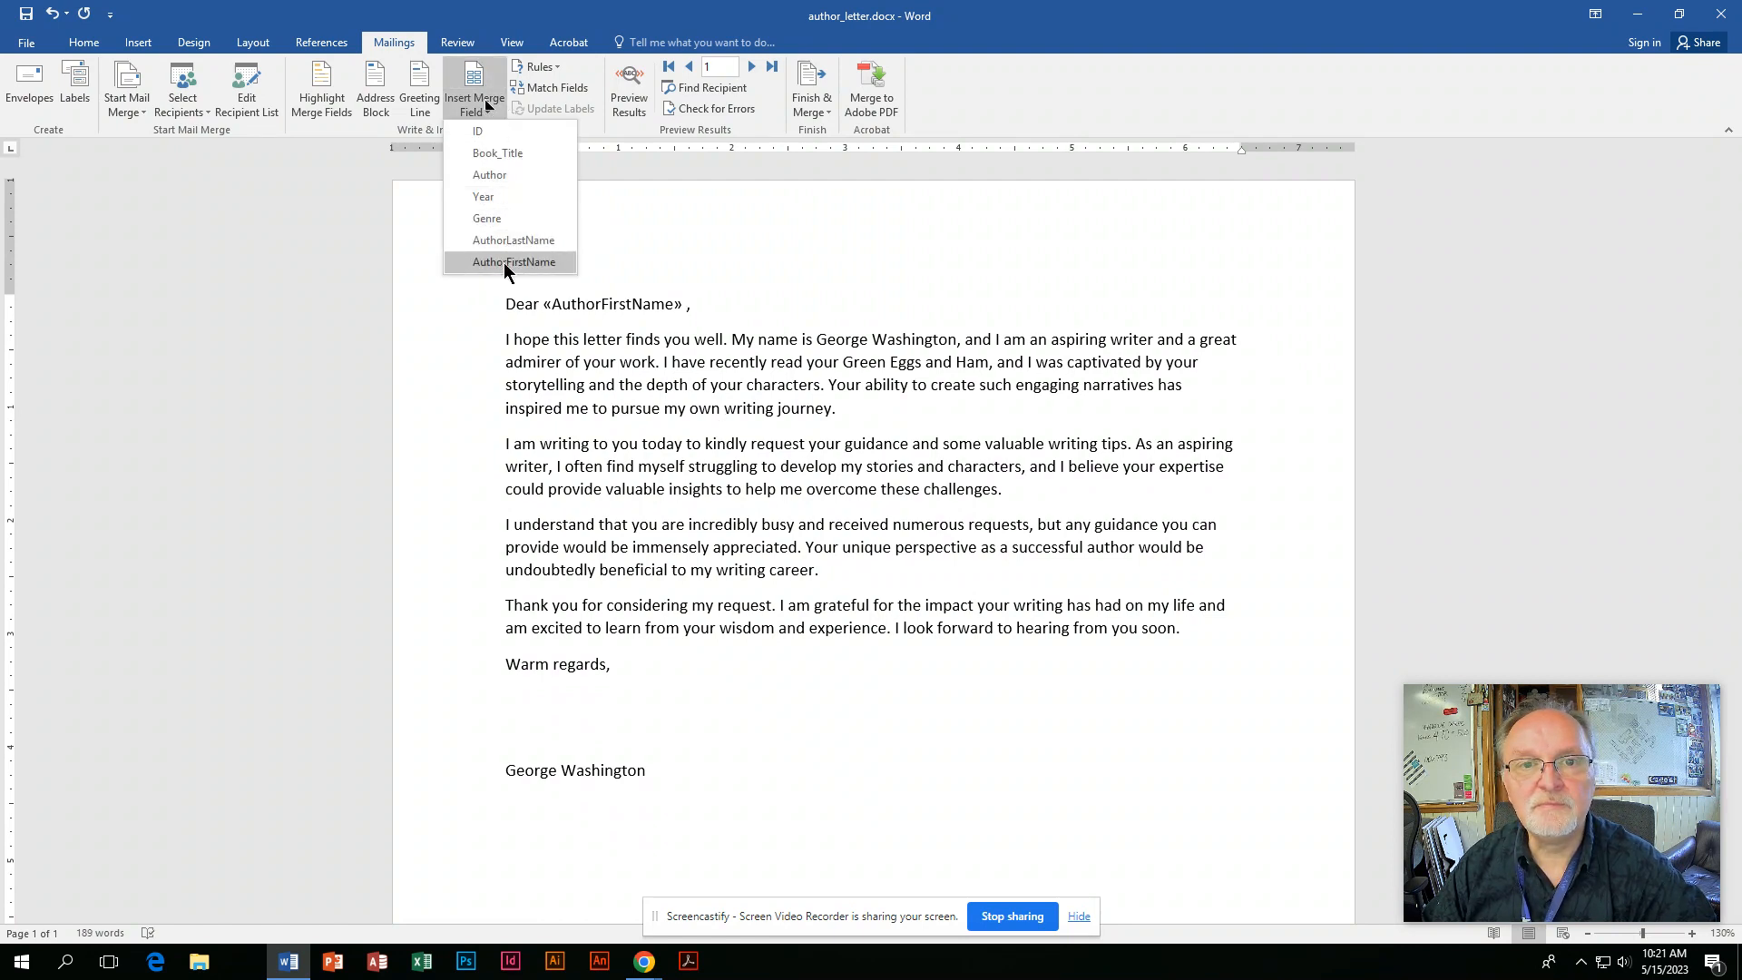
click(502, 240)
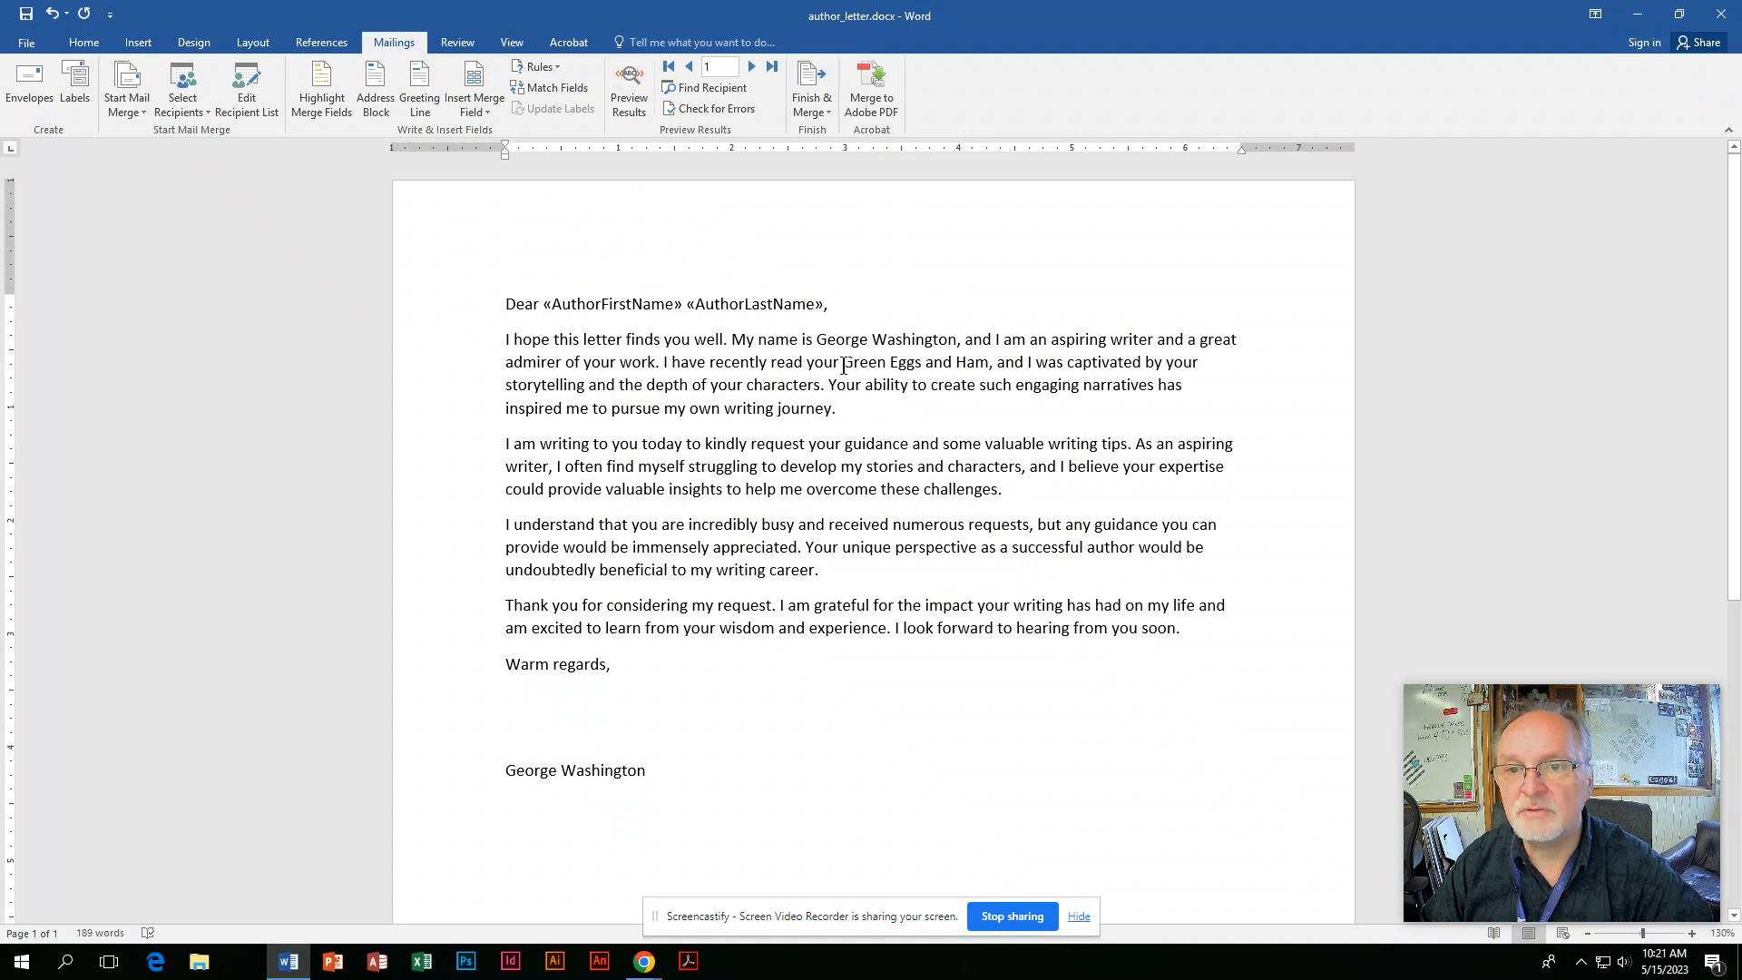
Step: Replace "Green Eggs and Ham" in the first paragraph with the Book_Title merge field
drag(843, 366, 988, 368)
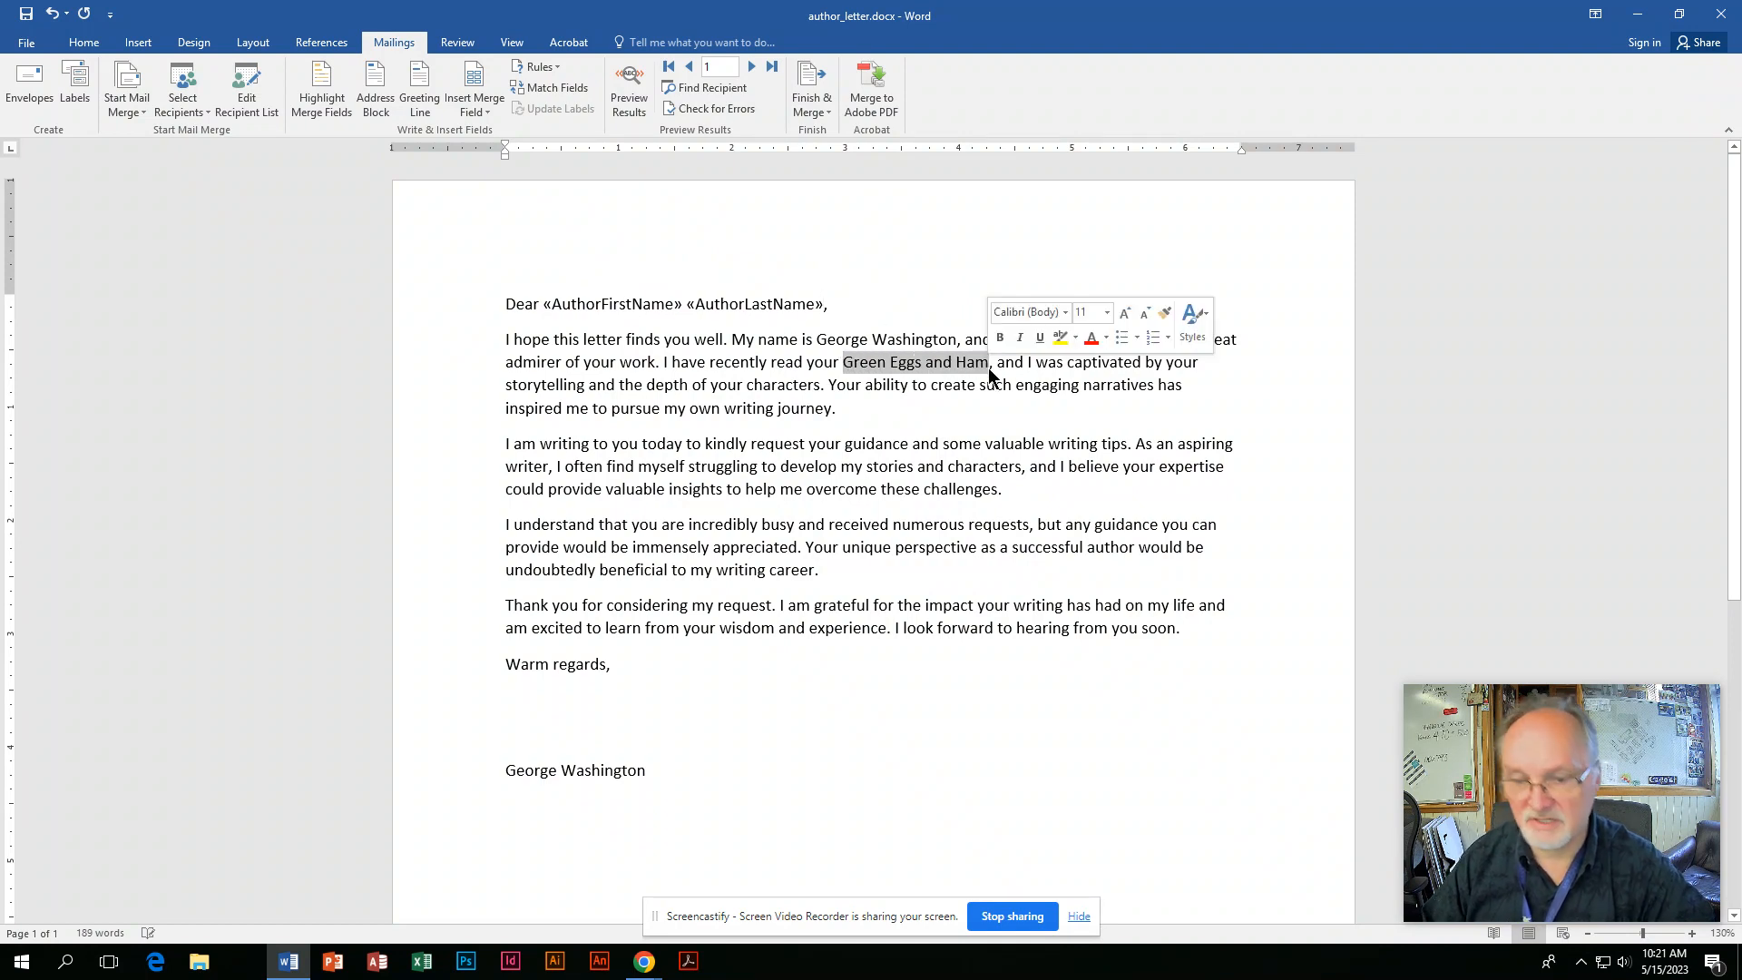
key(Delete)
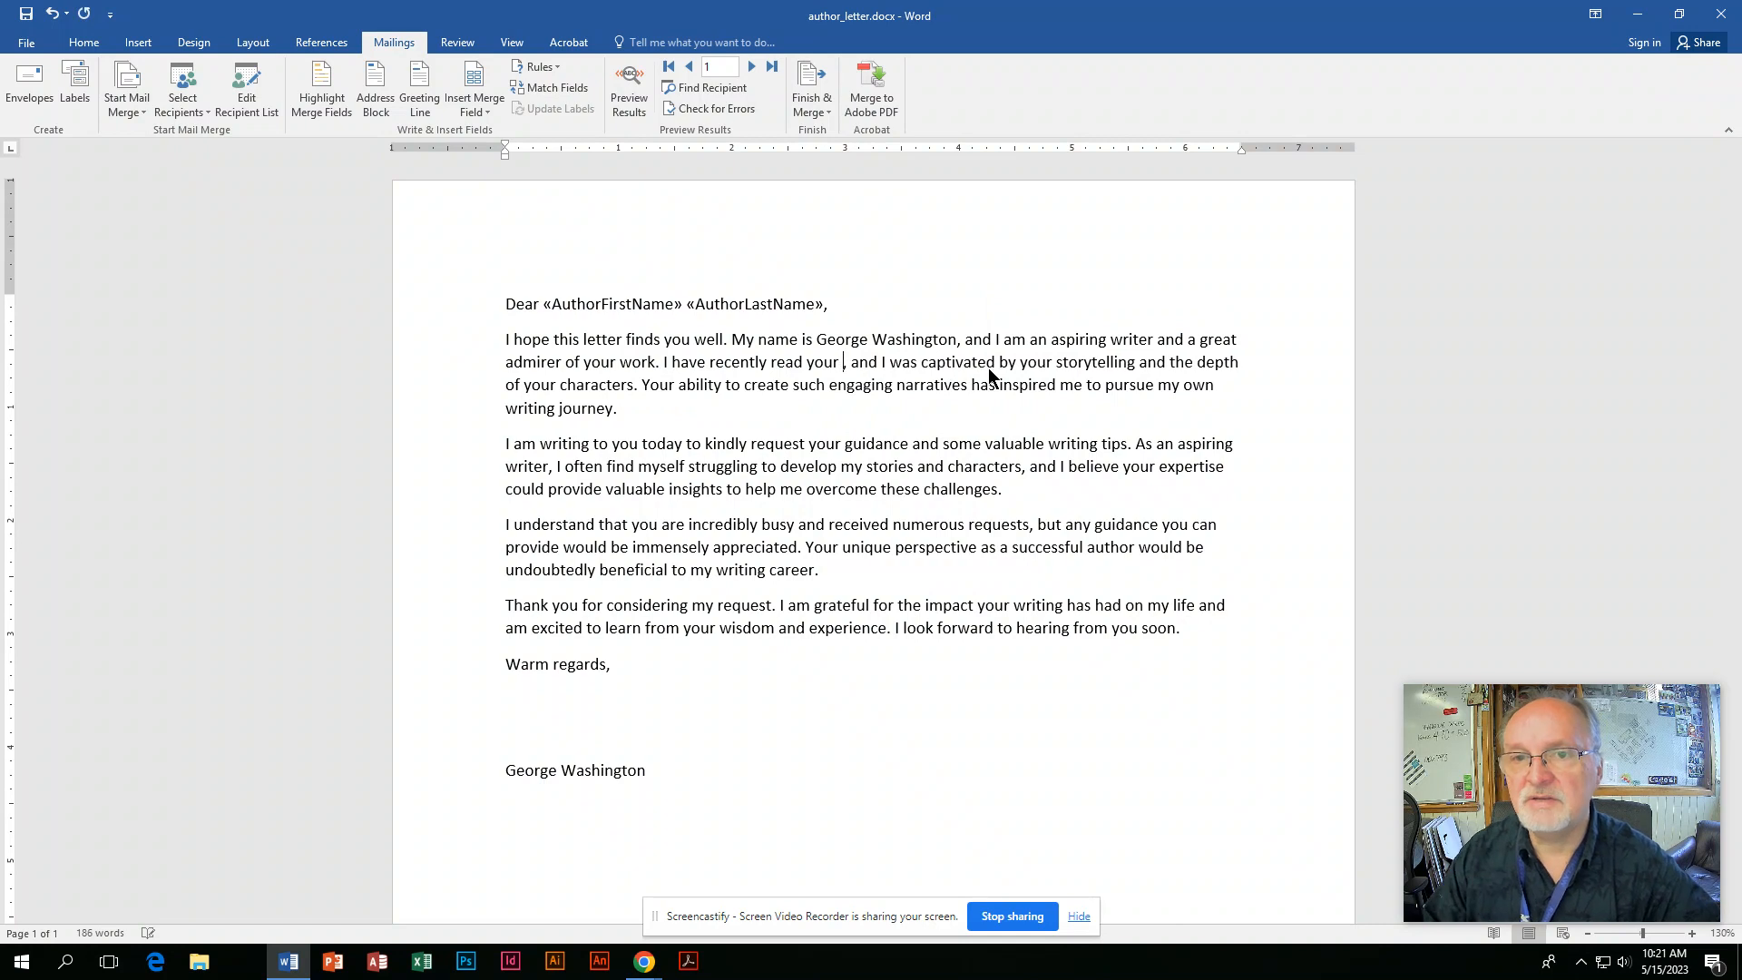
click(482, 110)
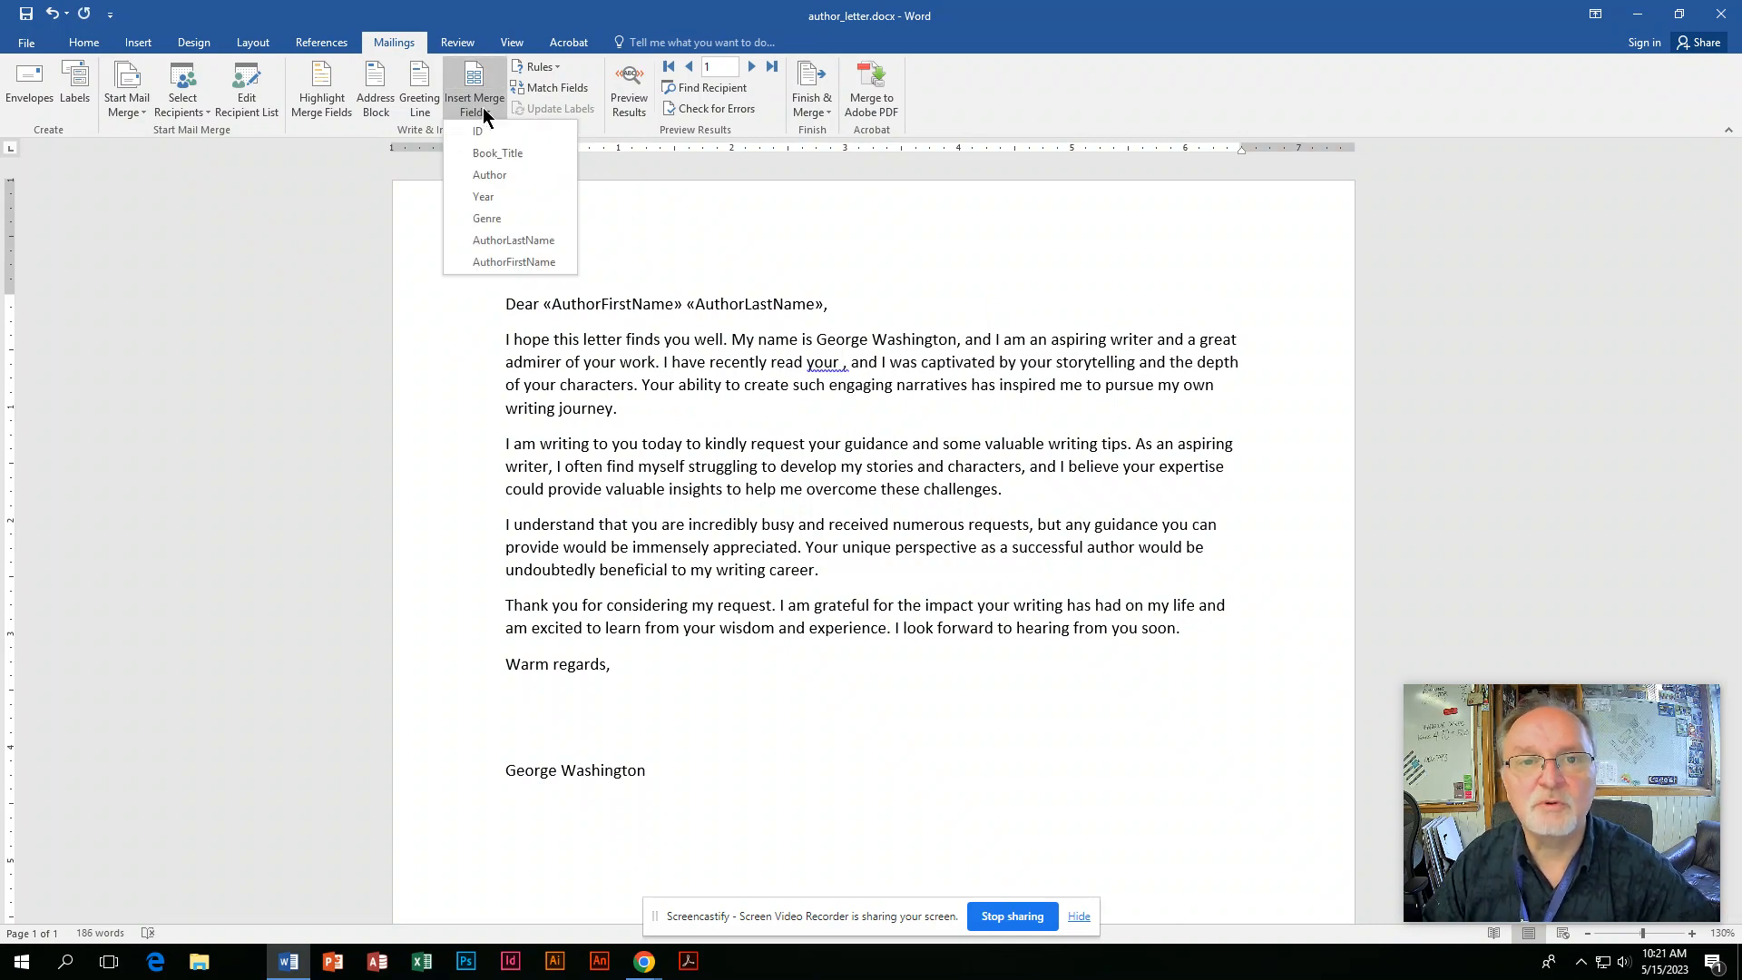
click(491, 154)
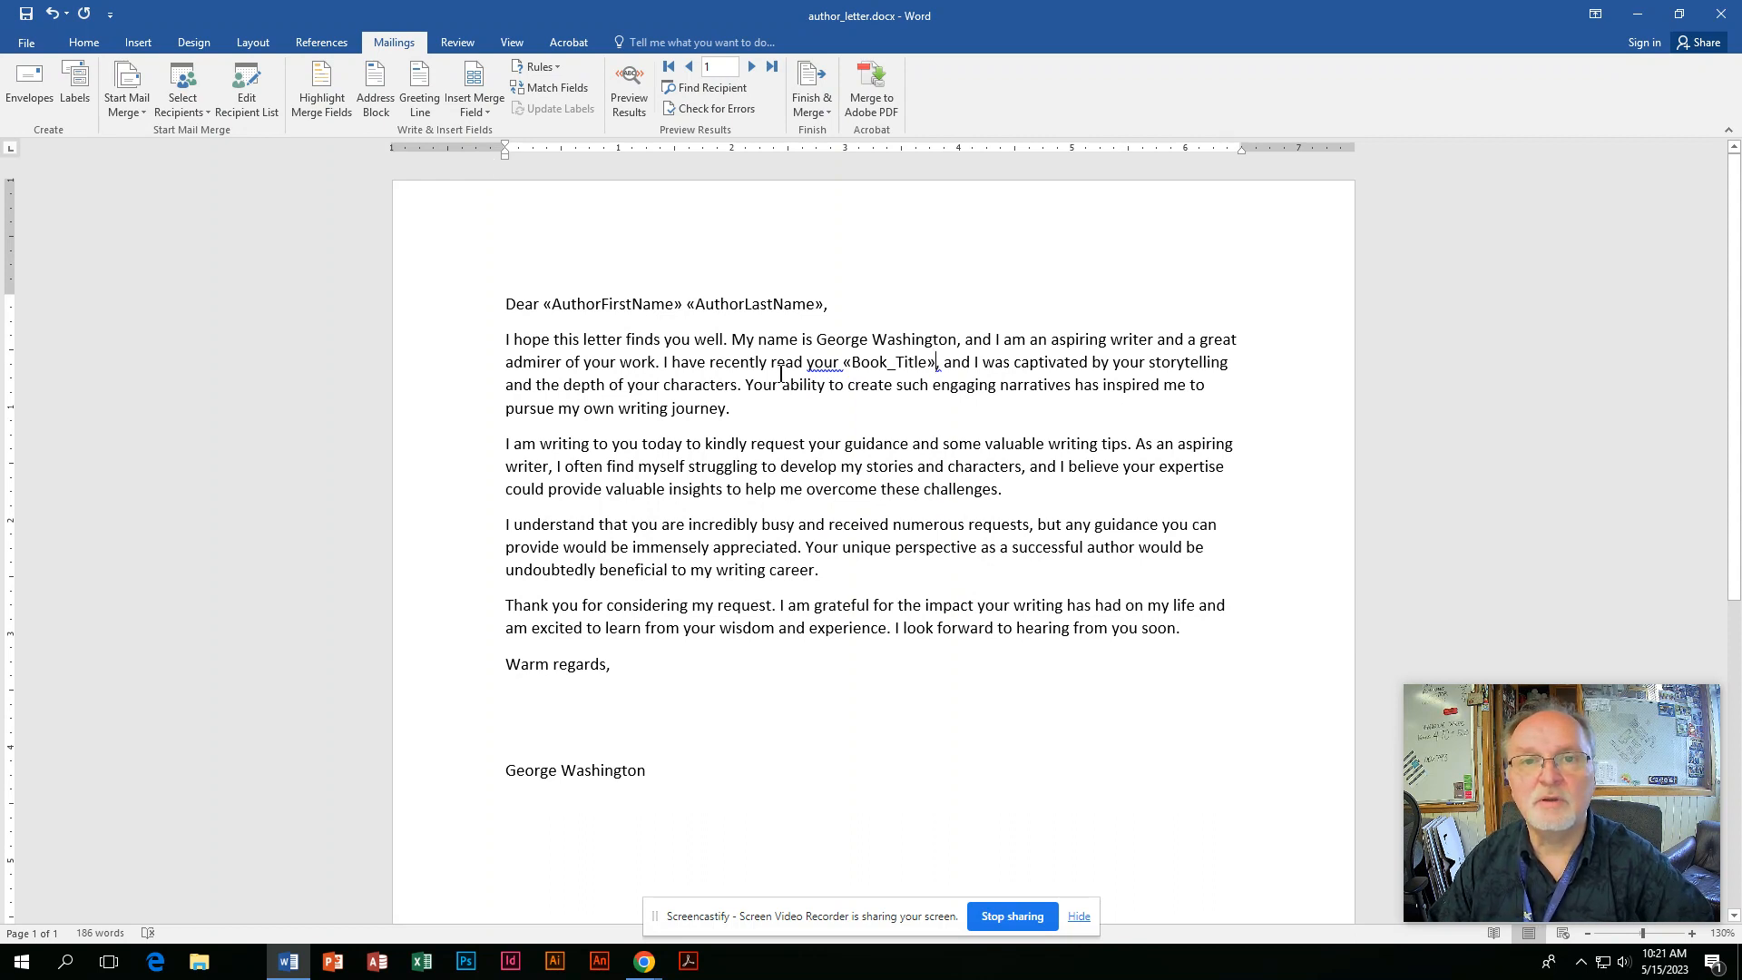
Step: Preview the merged letters, going through the records from the first to record 5
click(630, 80)
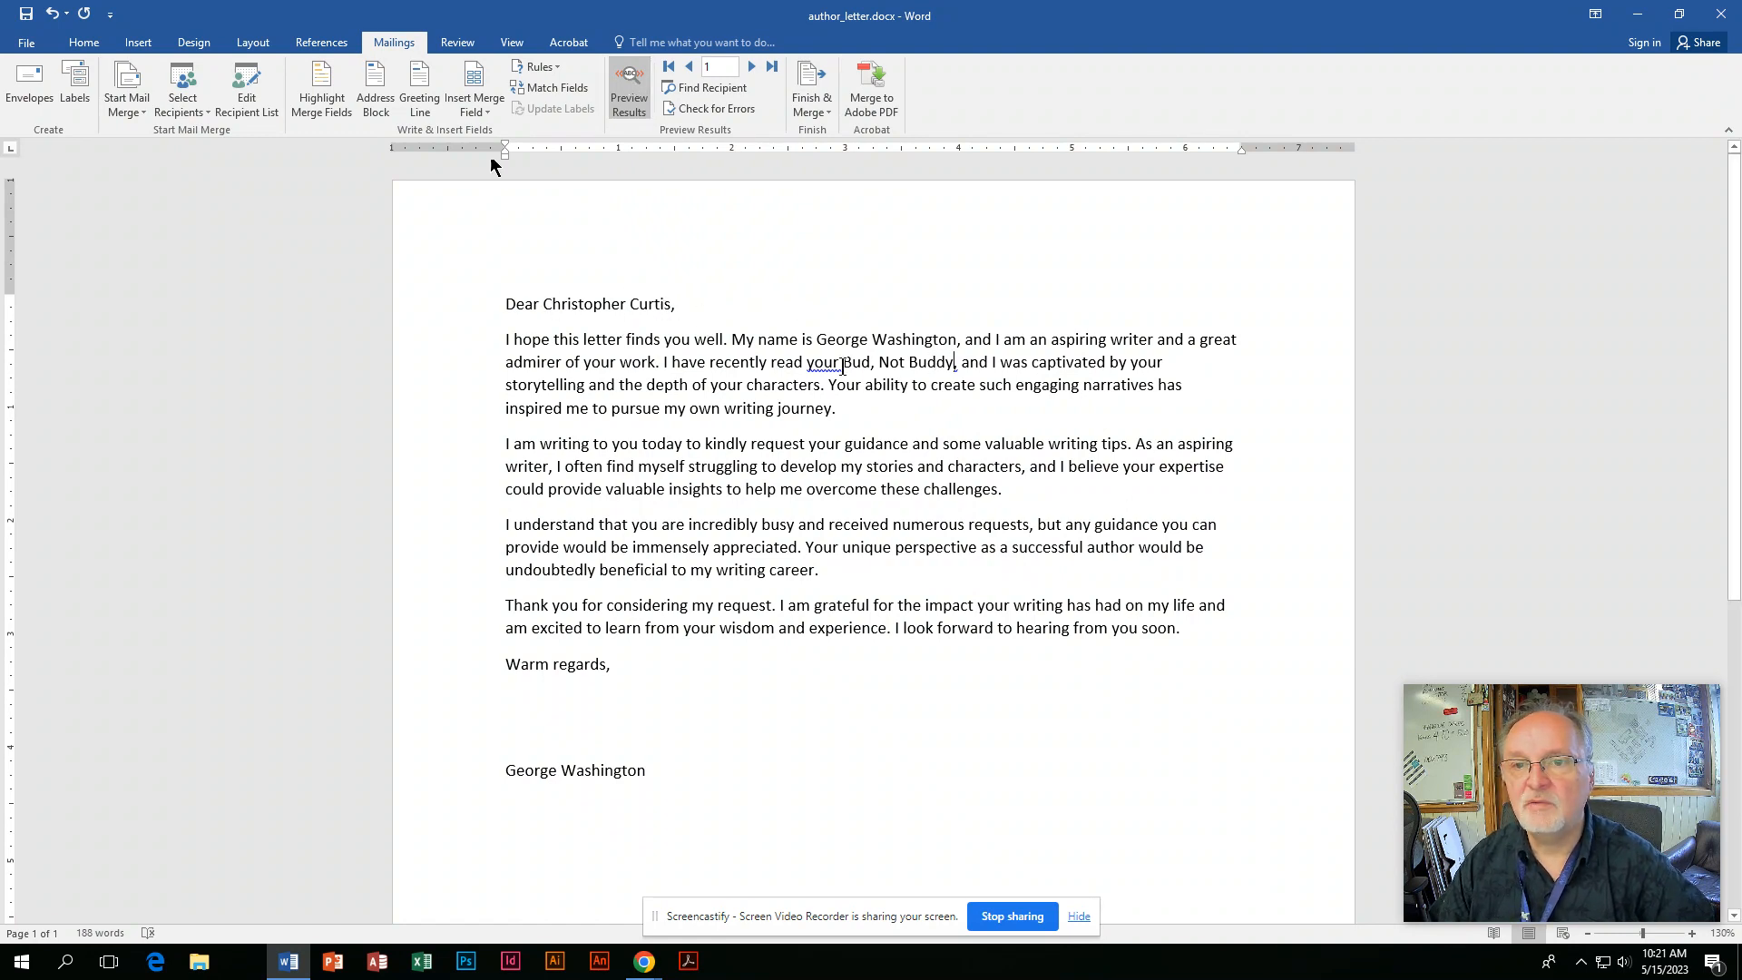
click(752, 66)
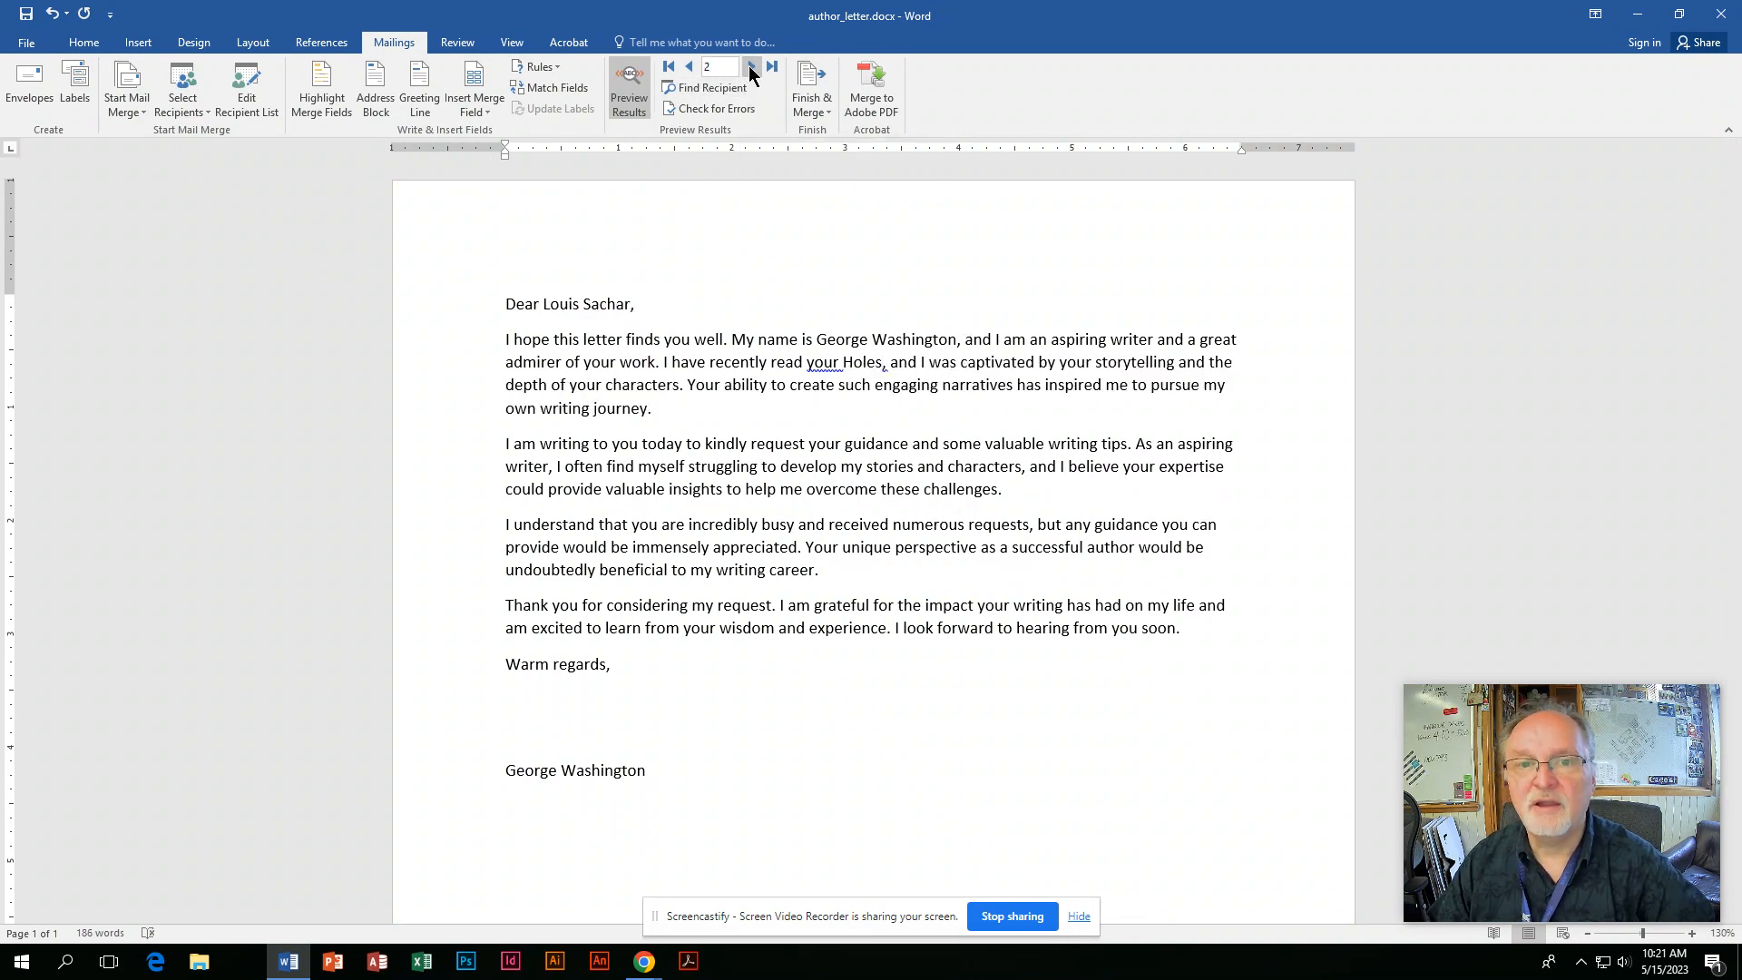
click(751, 66)
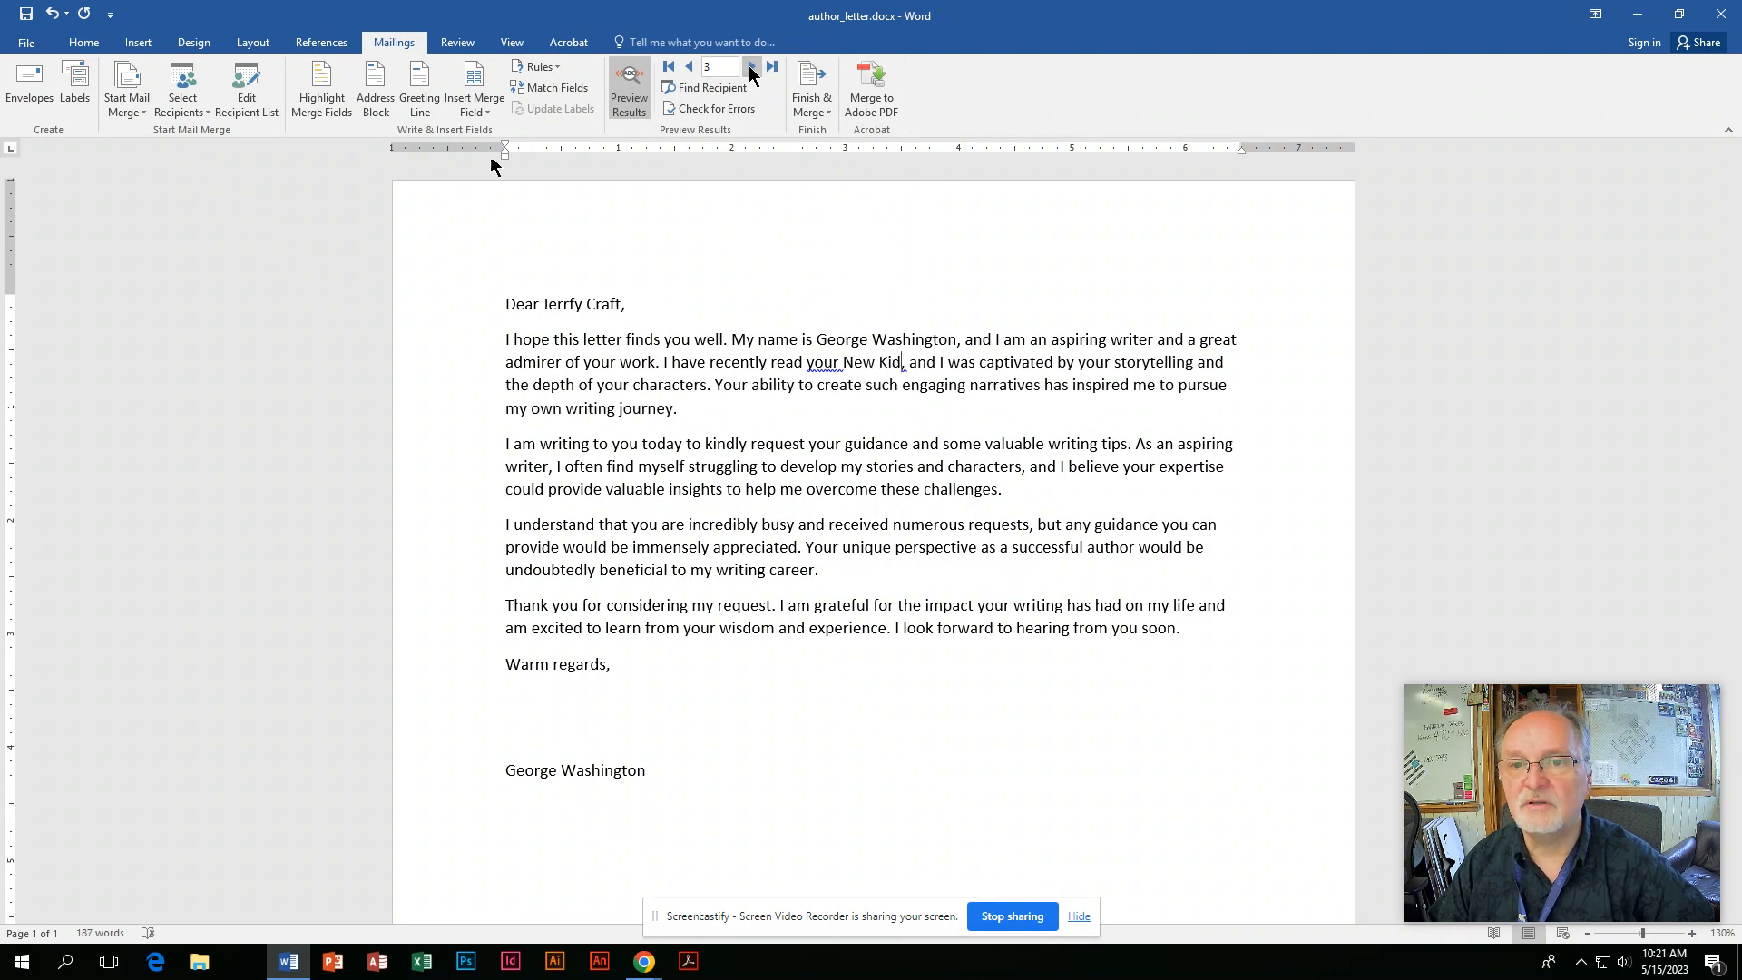
click(751, 66)
click(751, 67)
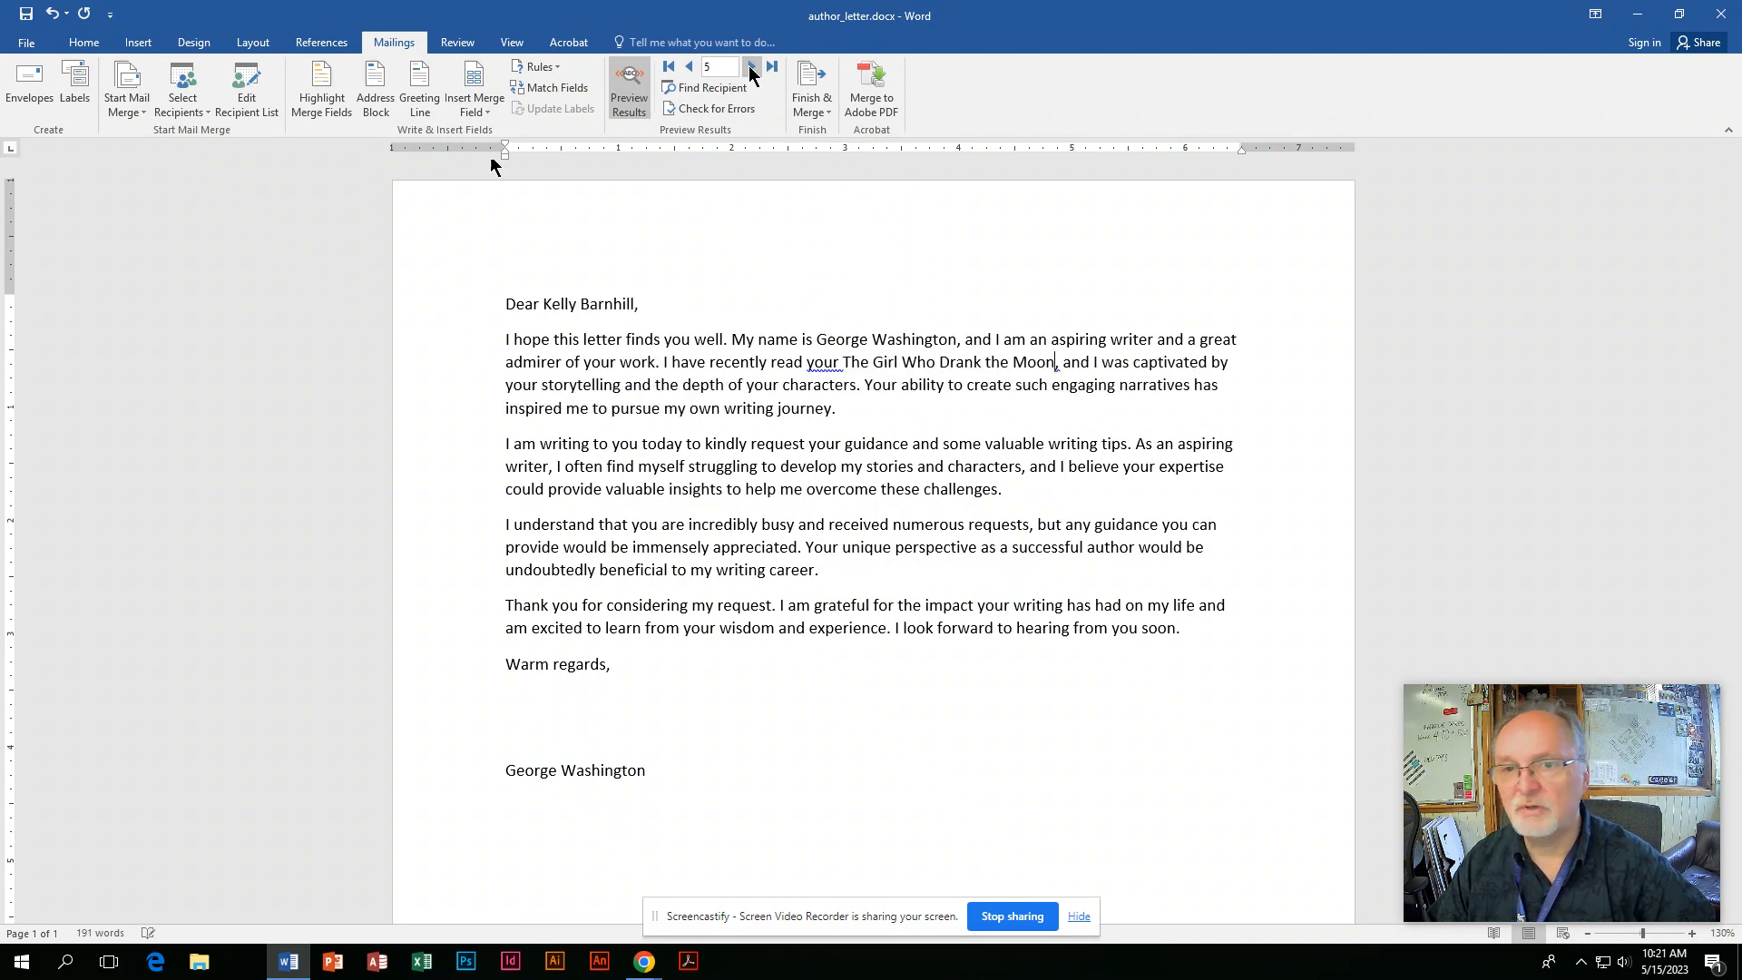
Step: Insert "book" before the title in the first paragraph and accept the grammar suggestion "your storytelling and the depth of your characters captivated me"
click(752, 66)
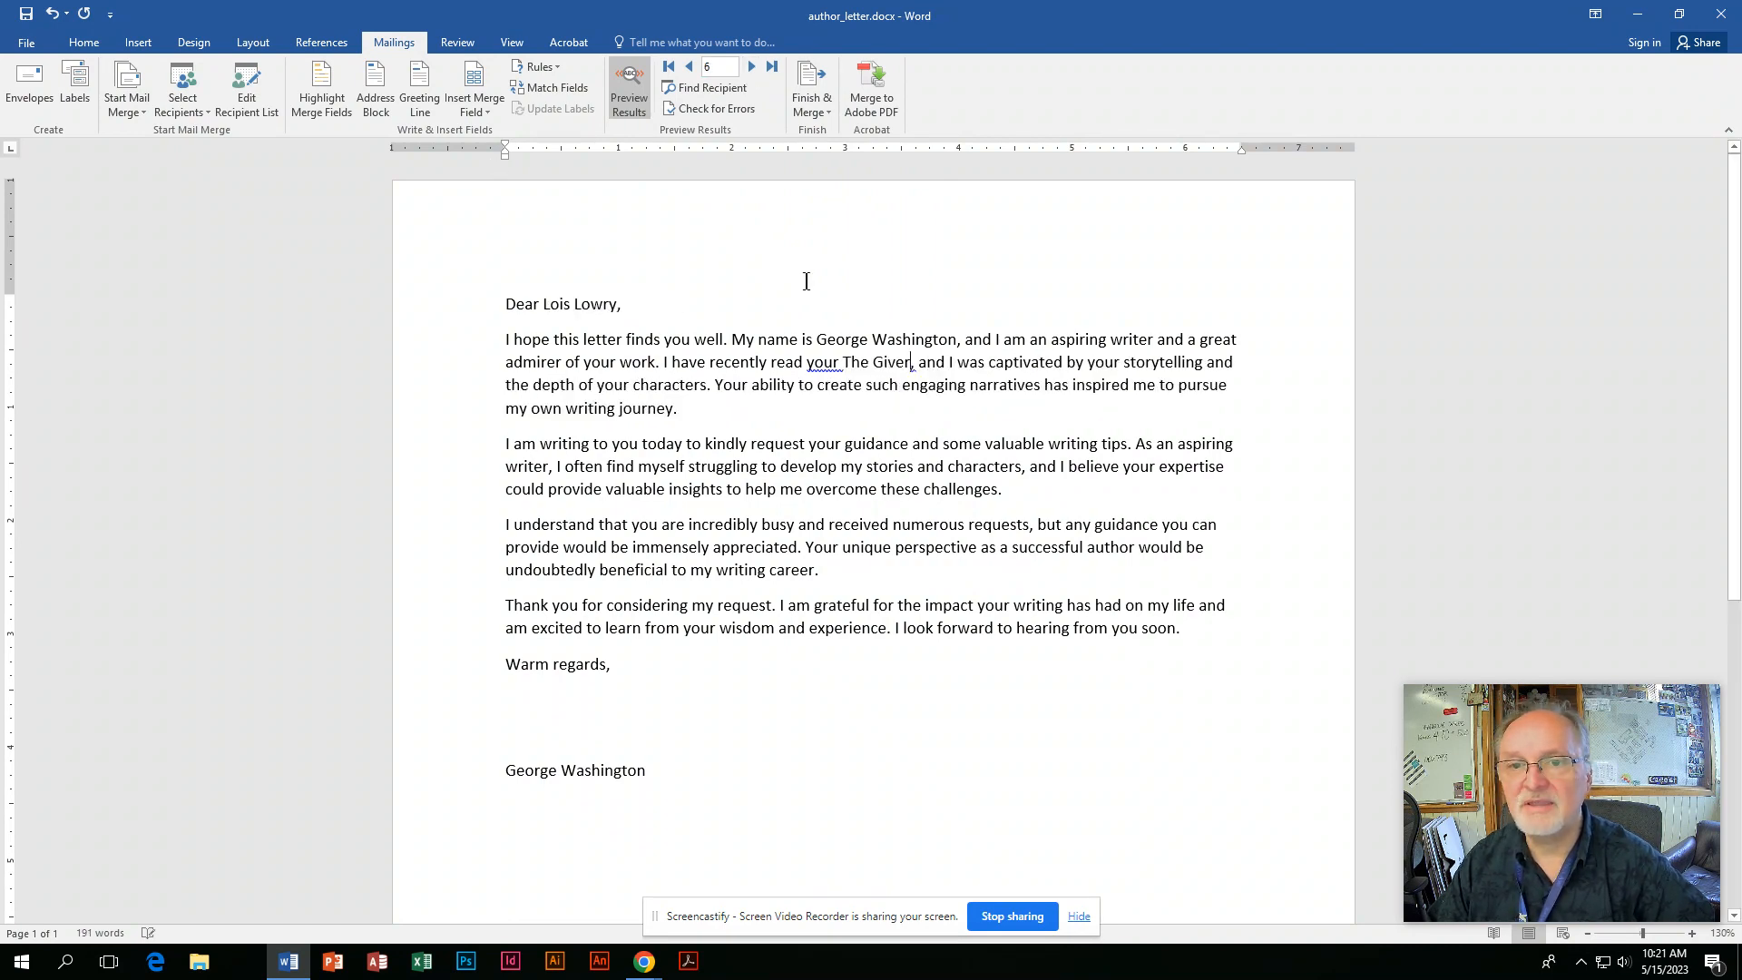
click(839, 362)
text(b)
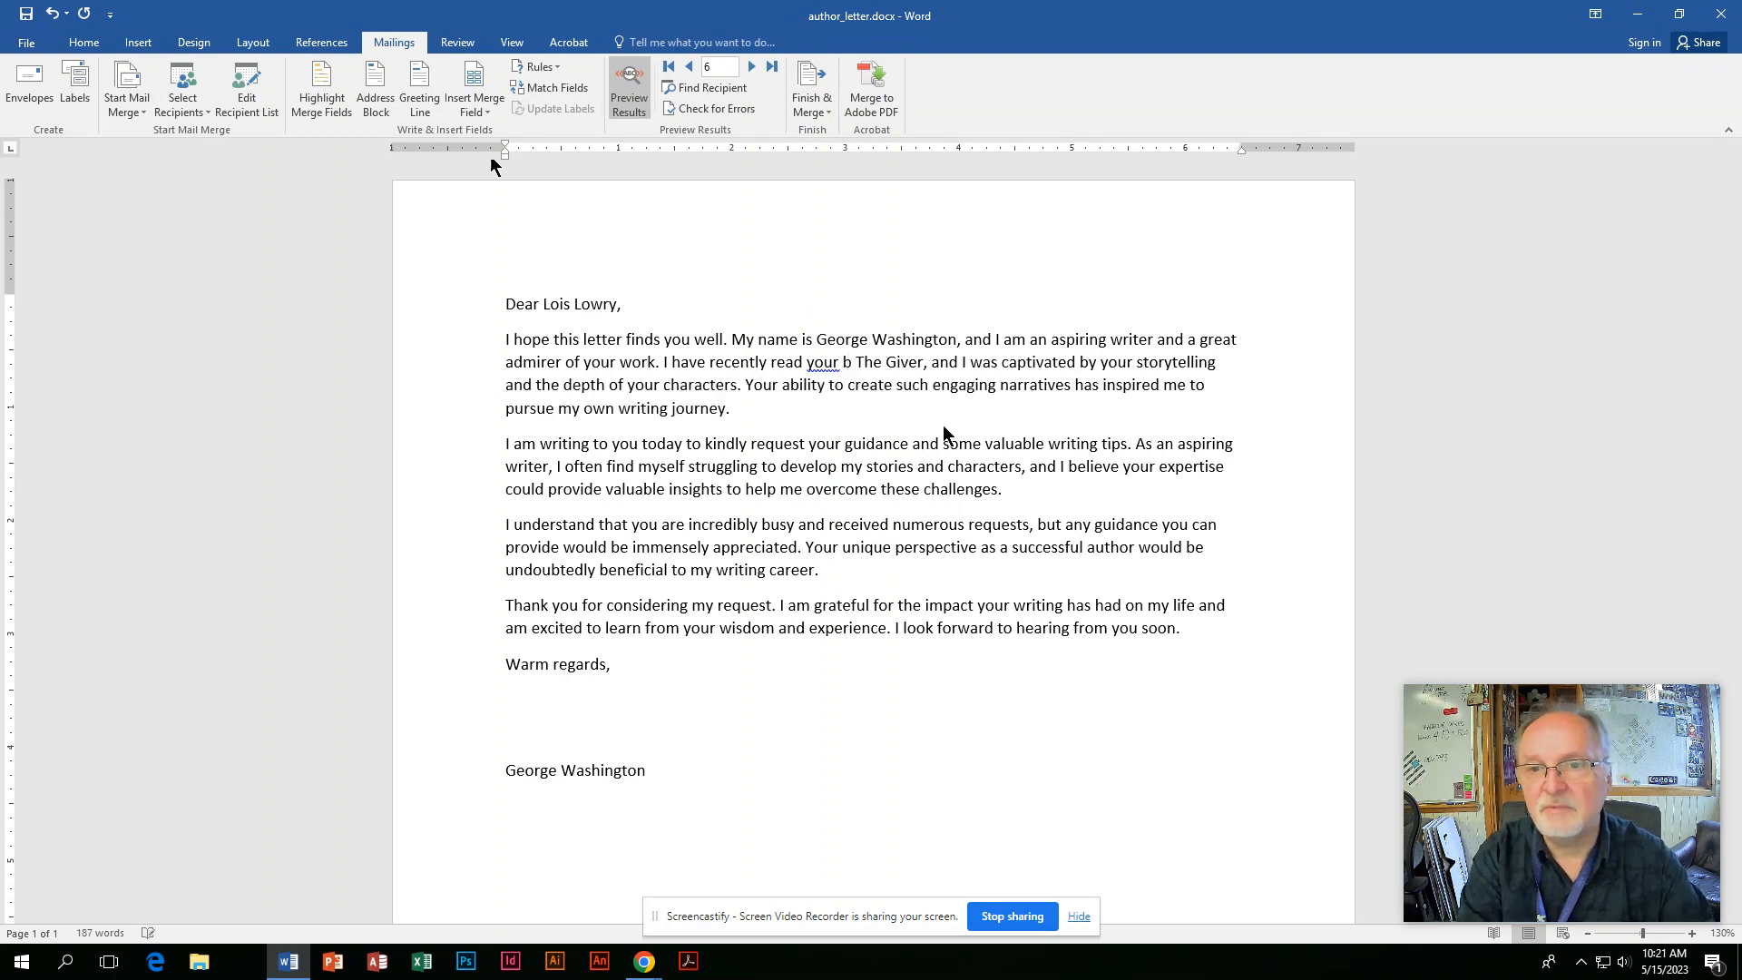
text(ook,)
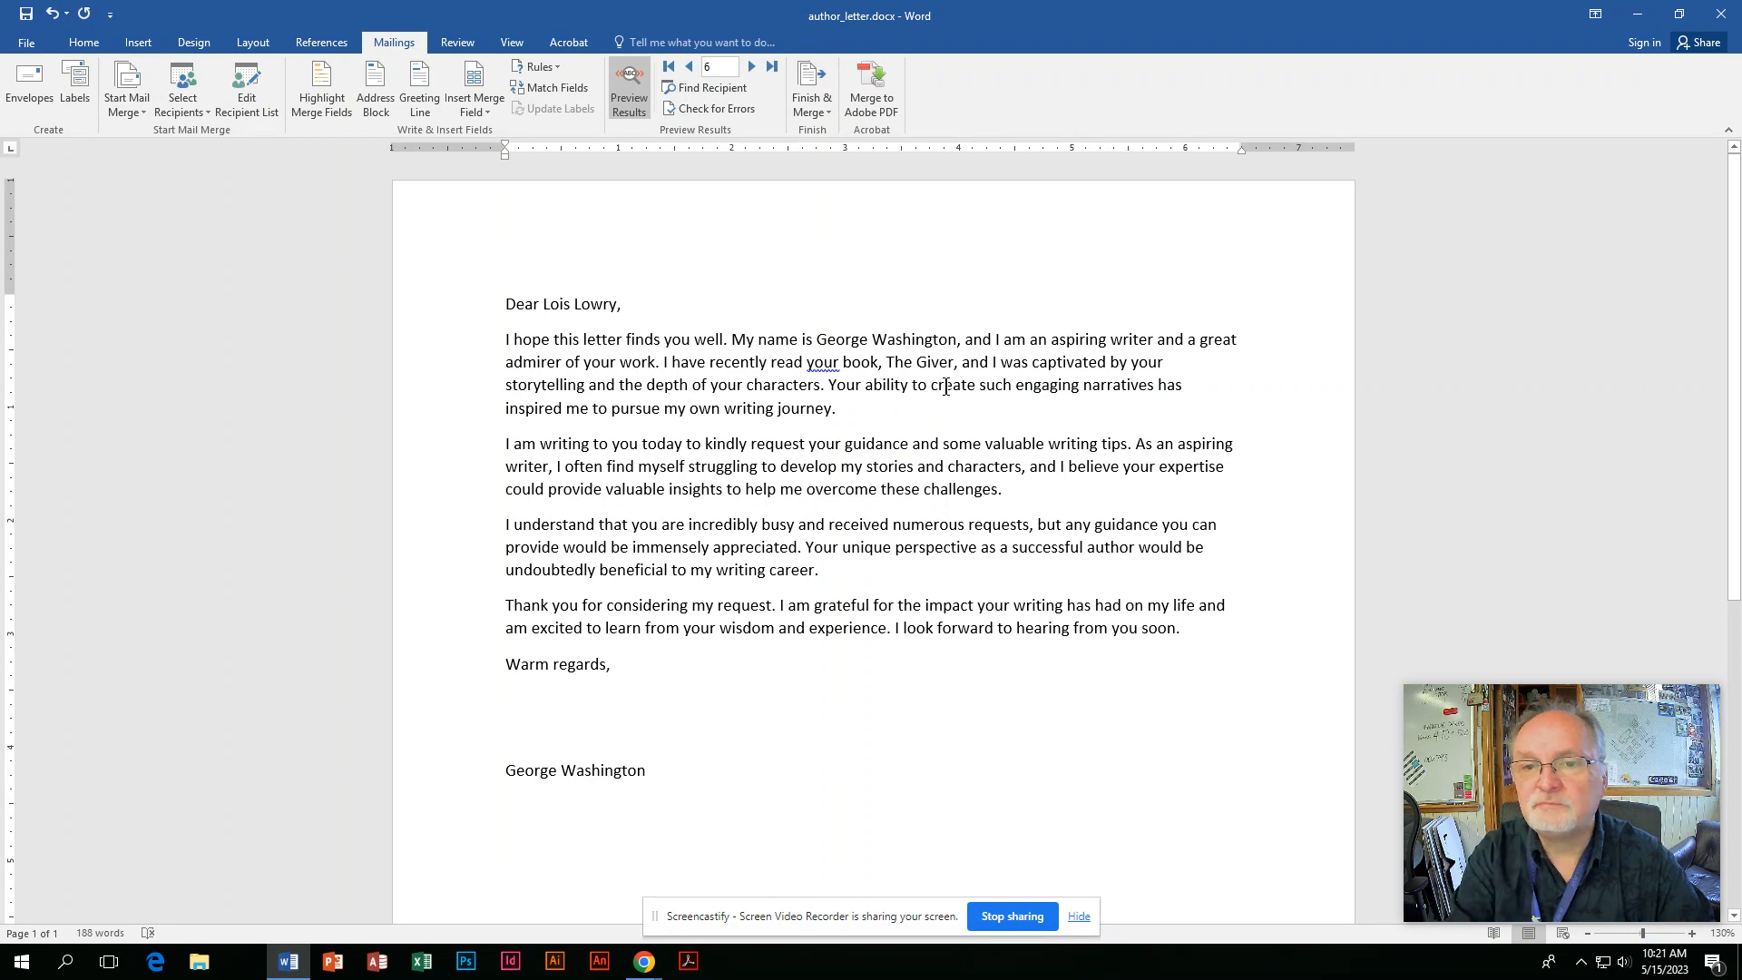
key(BackSpace)
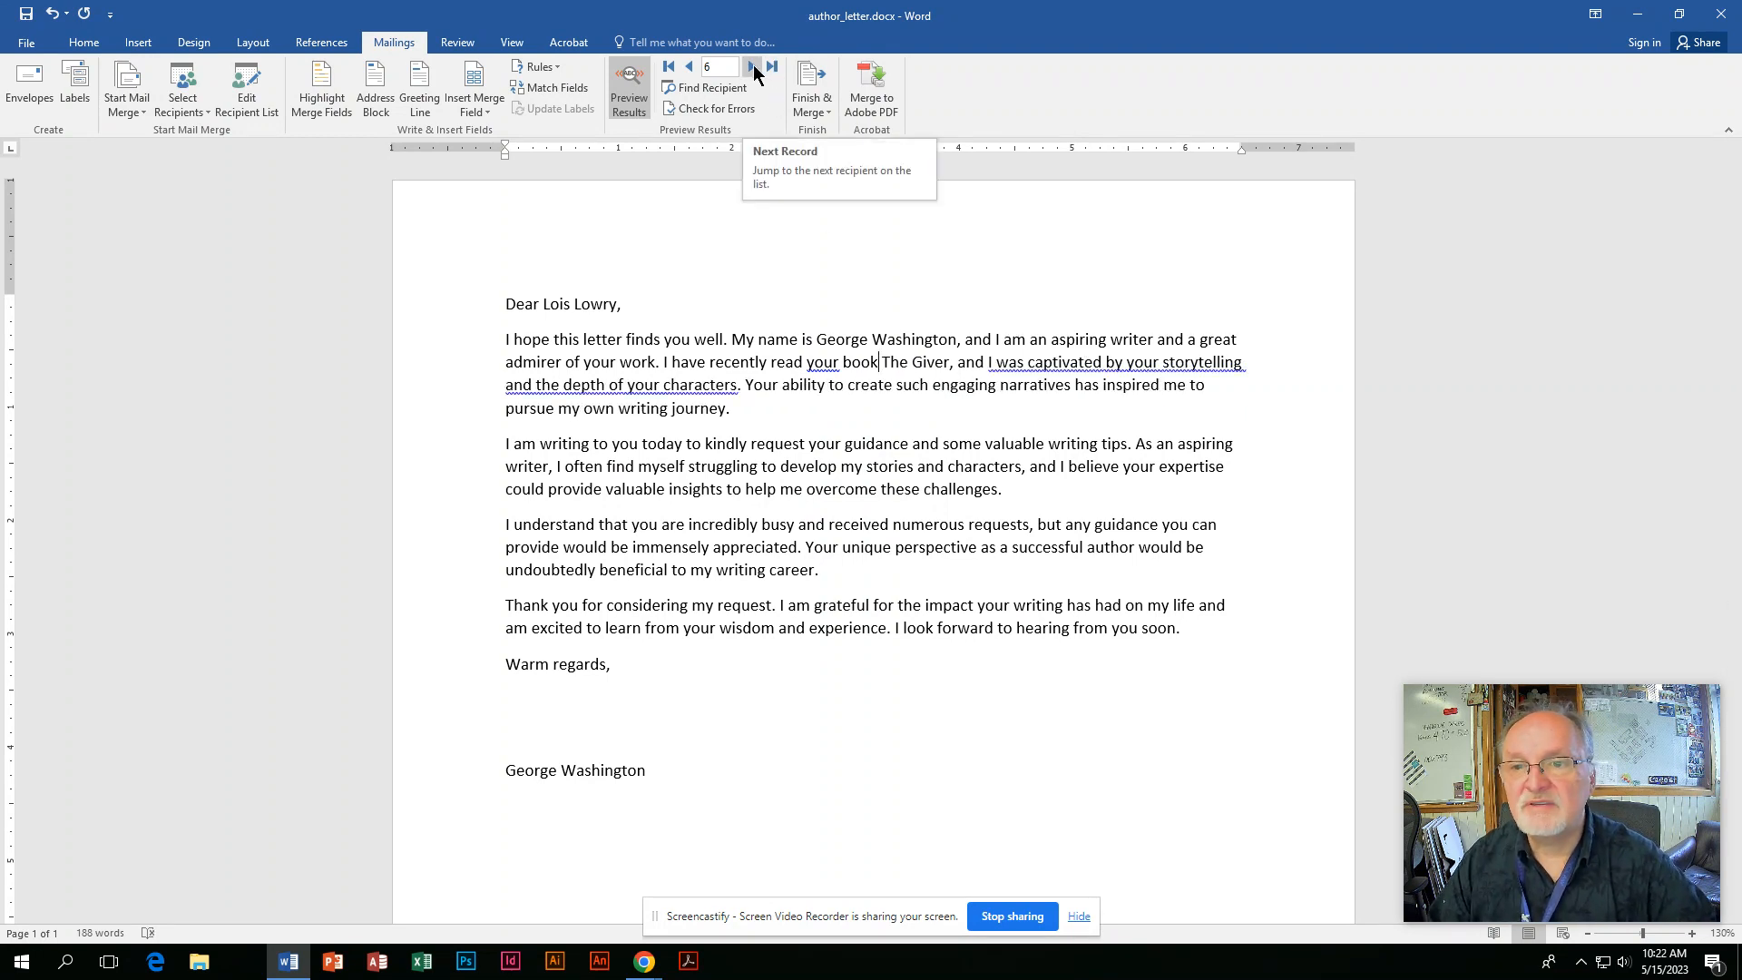
right_click(1077, 365)
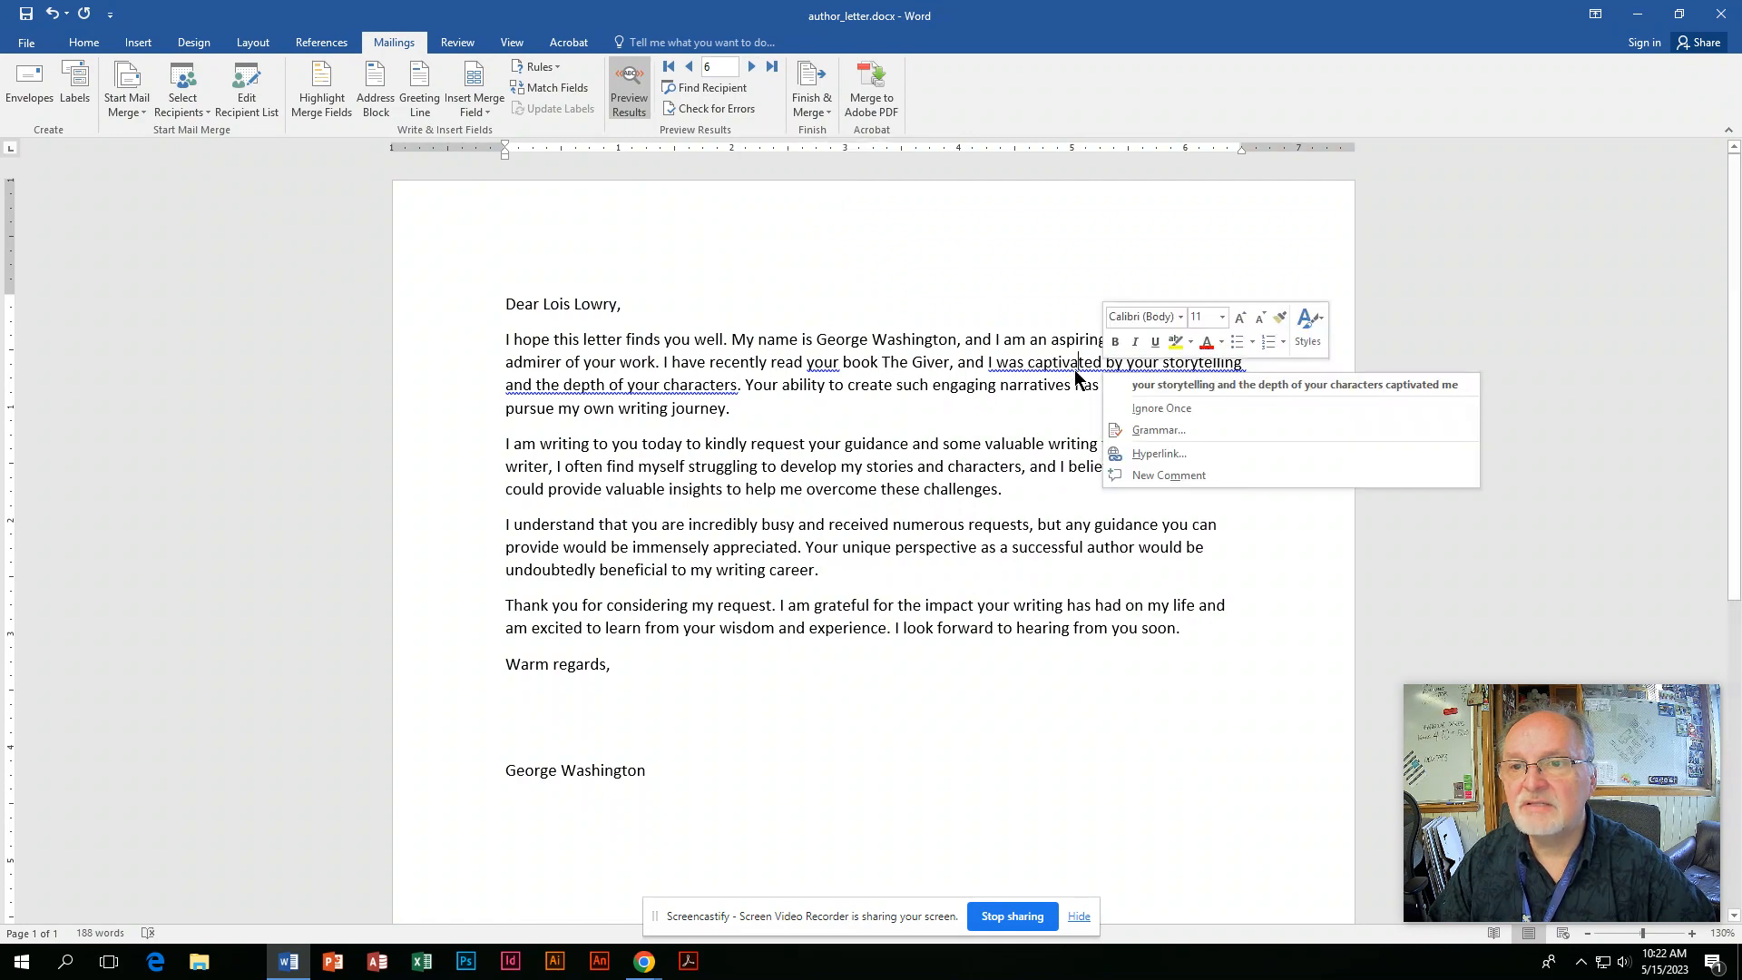
click(1189, 385)
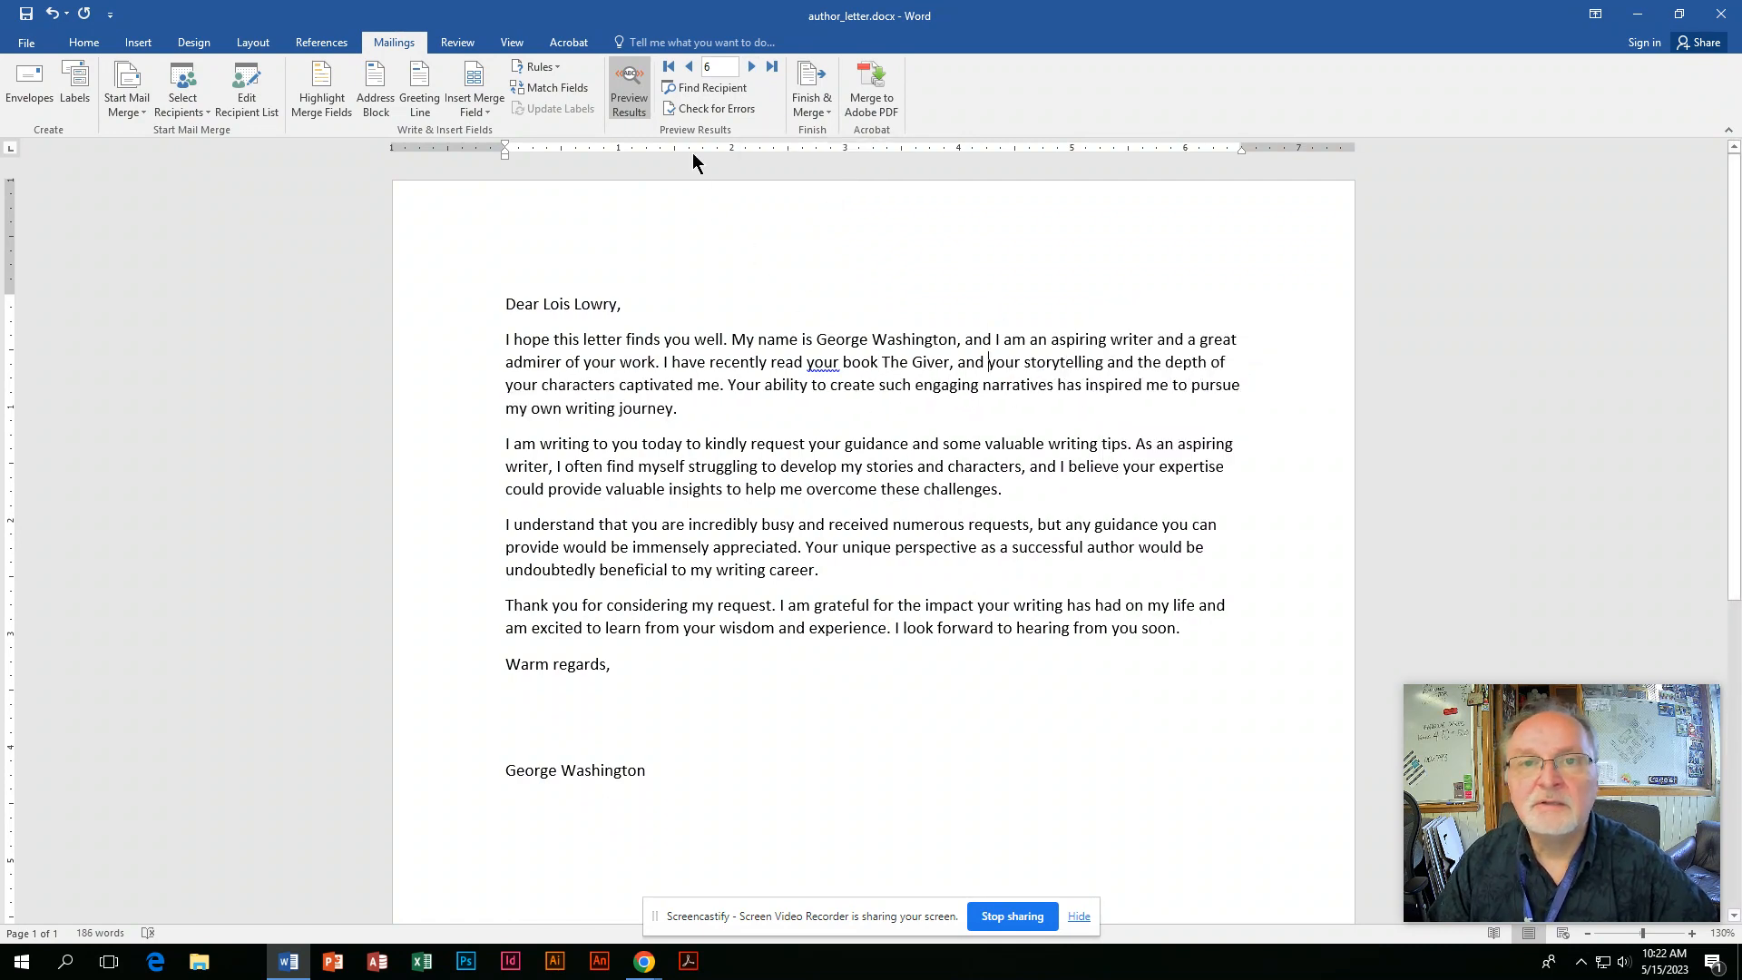
Step: Preview the reworded letter for the following recipients, going forward one record at a time to record 12
click(753, 66)
click(753, 66)
click(752, 66)
click(752, 66)
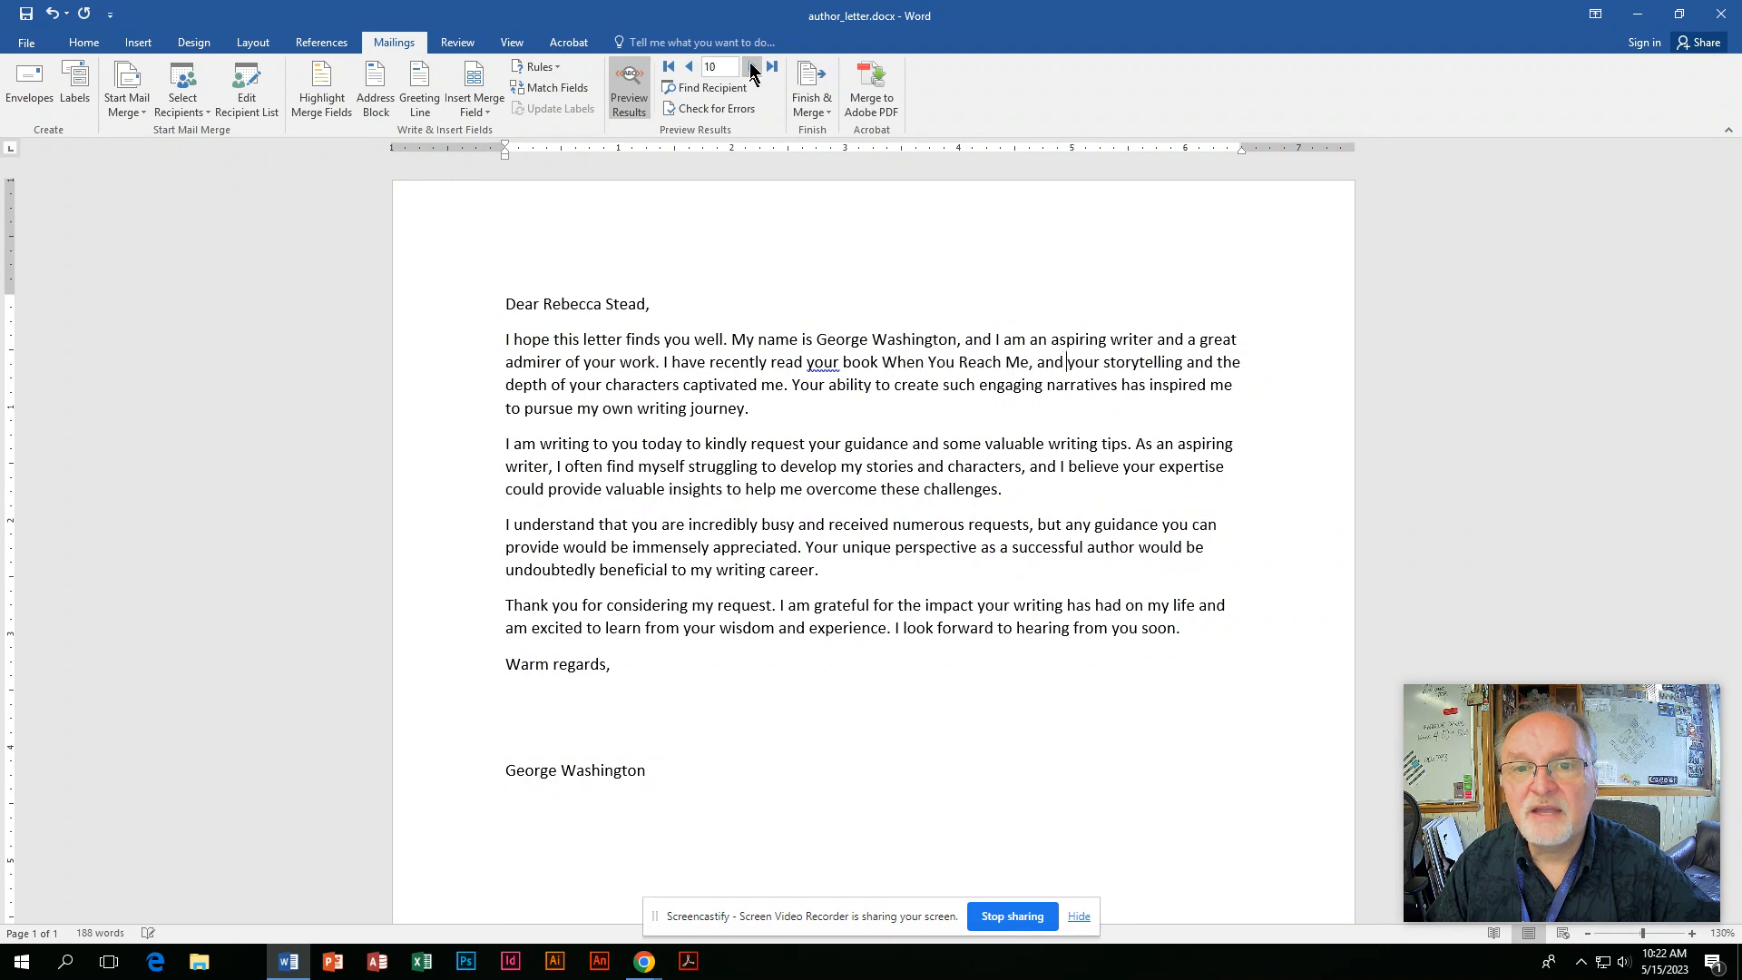
click(753, 66)
click(752, 66)
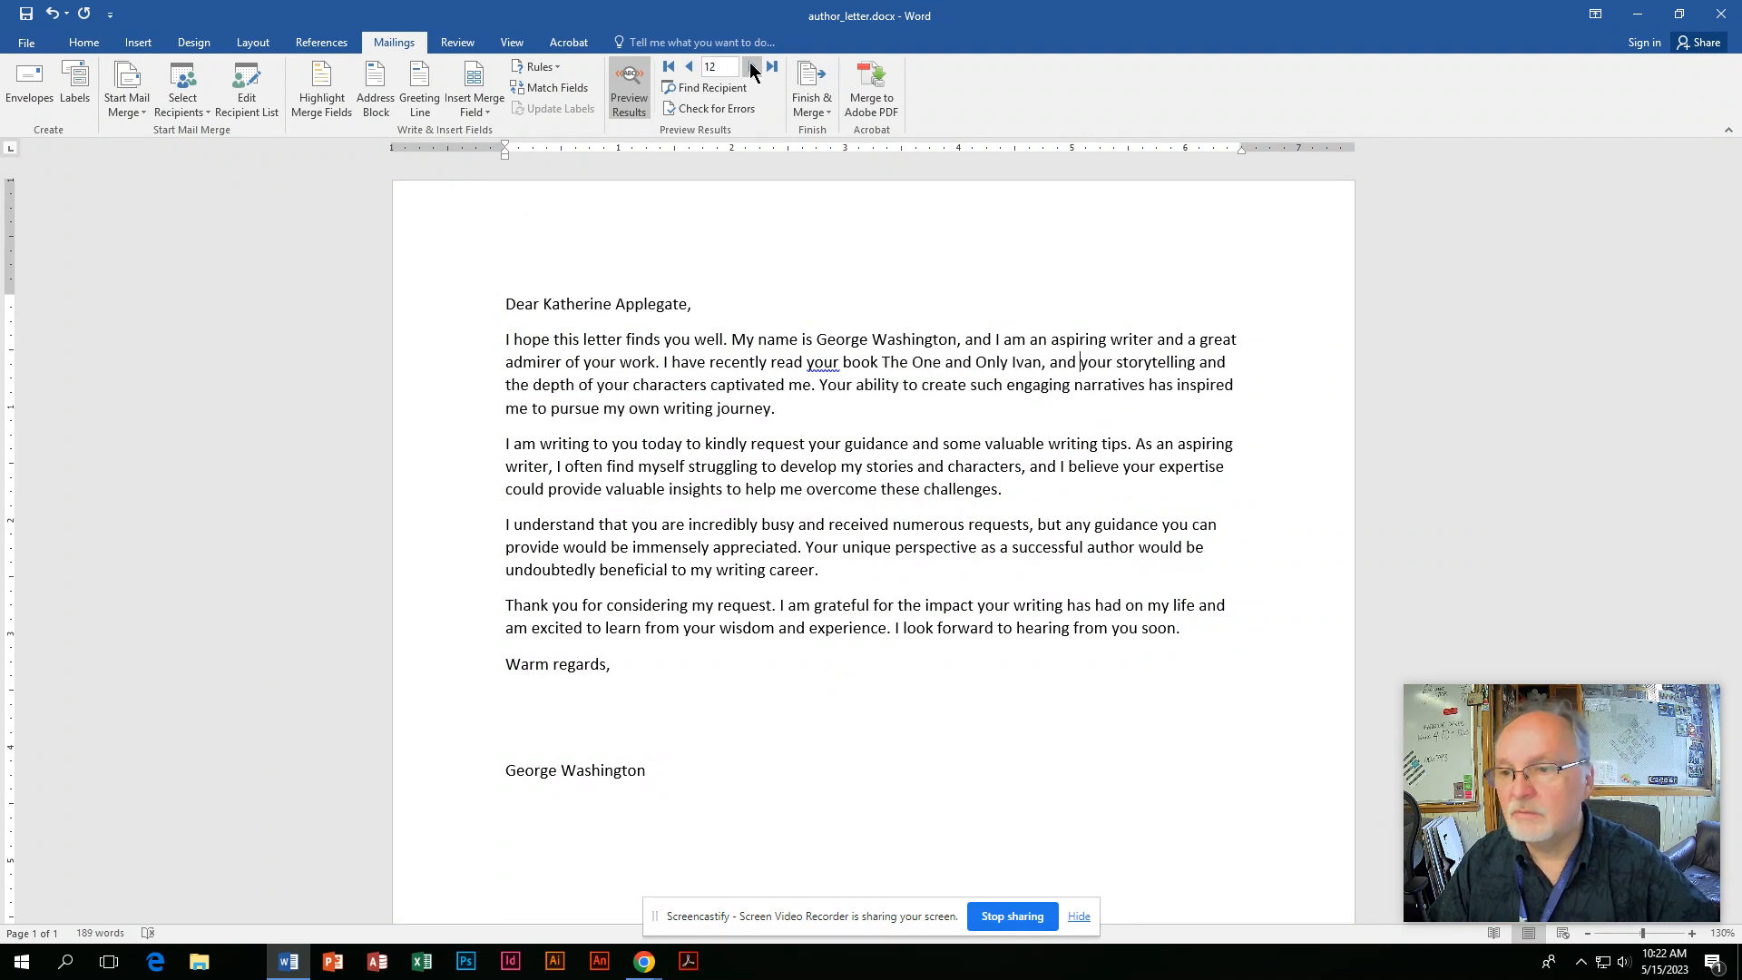